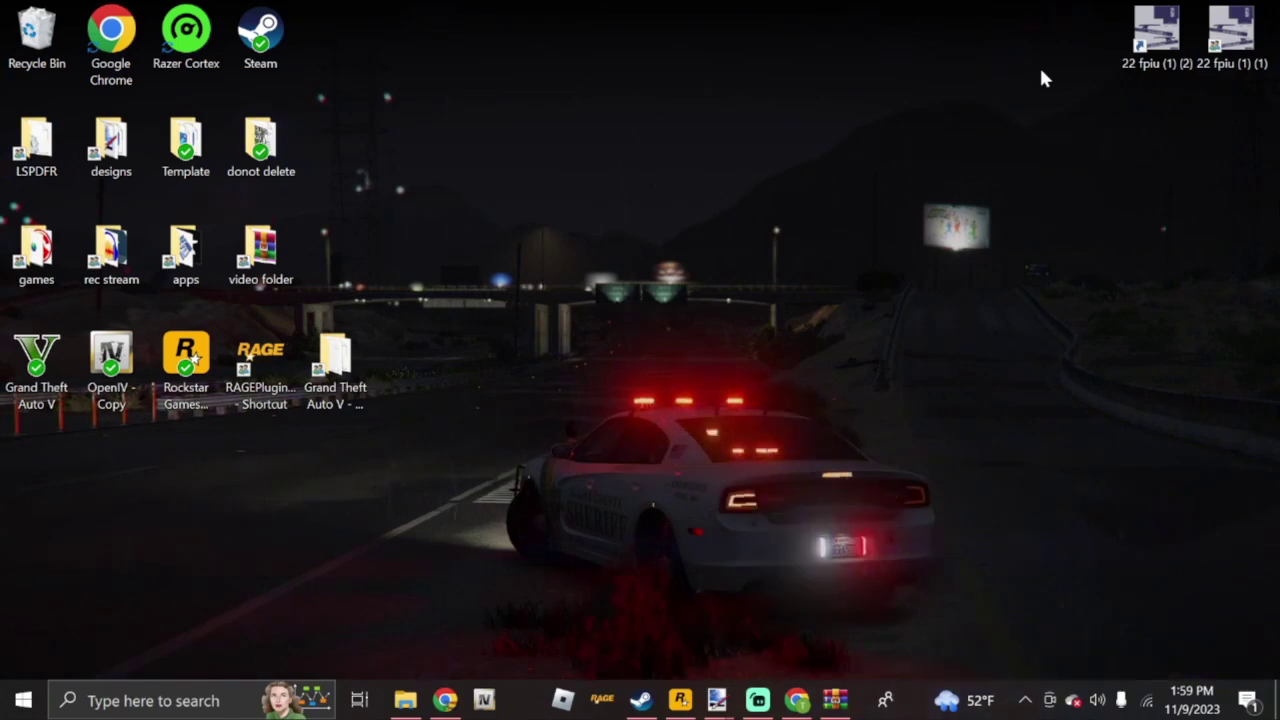
# - Bring the Chrome window with the LCPDFR Essential Mods tab to the front
pyautogui.click(797, 700)
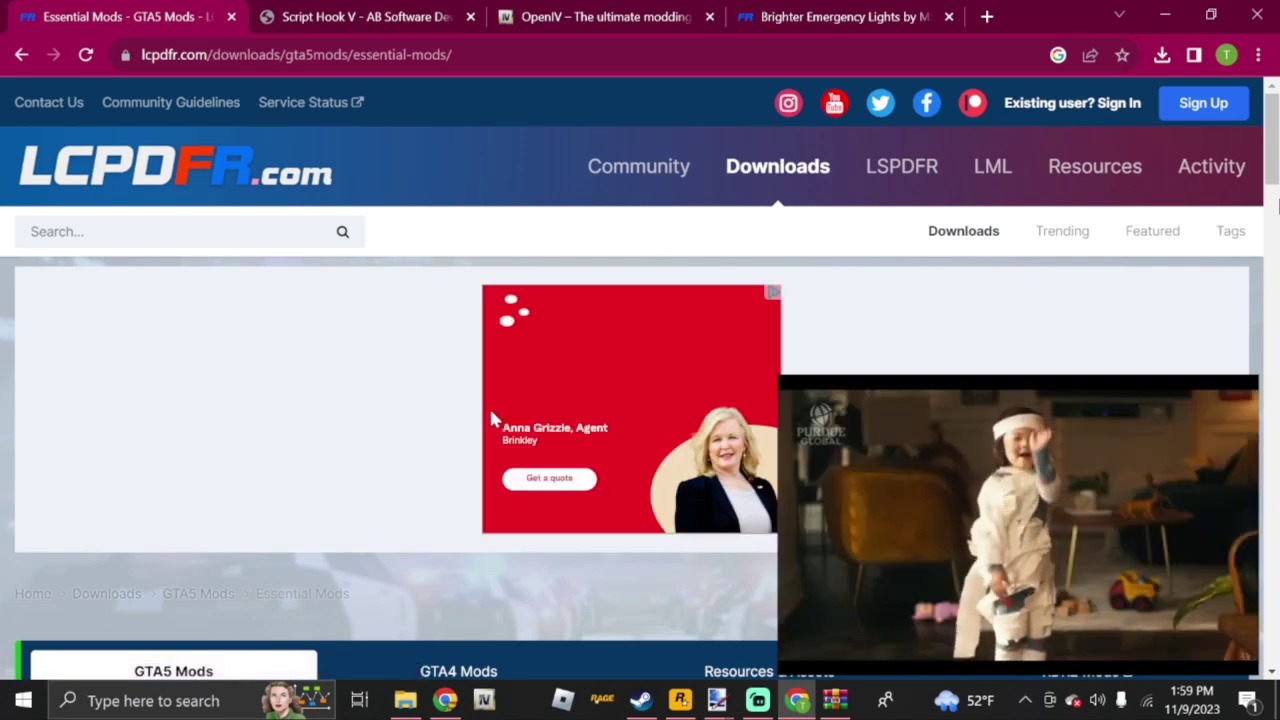
# - Open the Emergency Lighting System mod page and download ELS V1.05.rar after accepting the terms
pyautogui.scroll(-6, 490, 416)
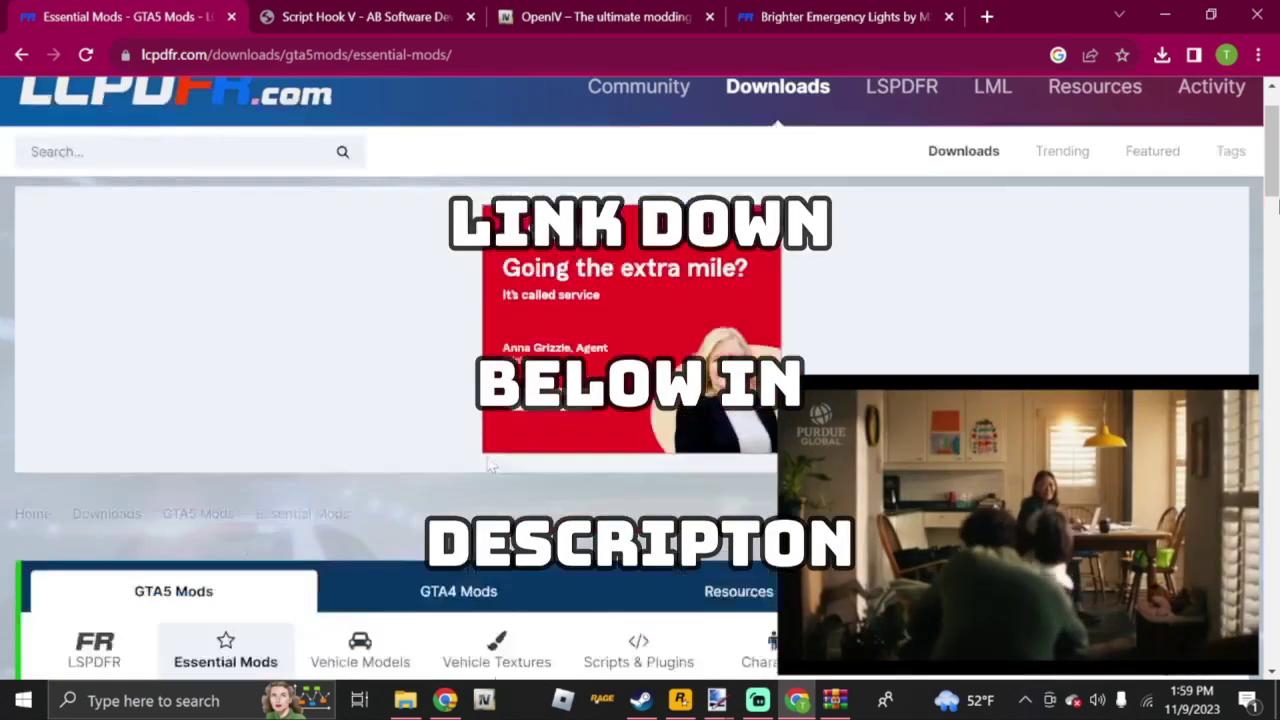
pyautogui.scroll(-10, 425, 460)
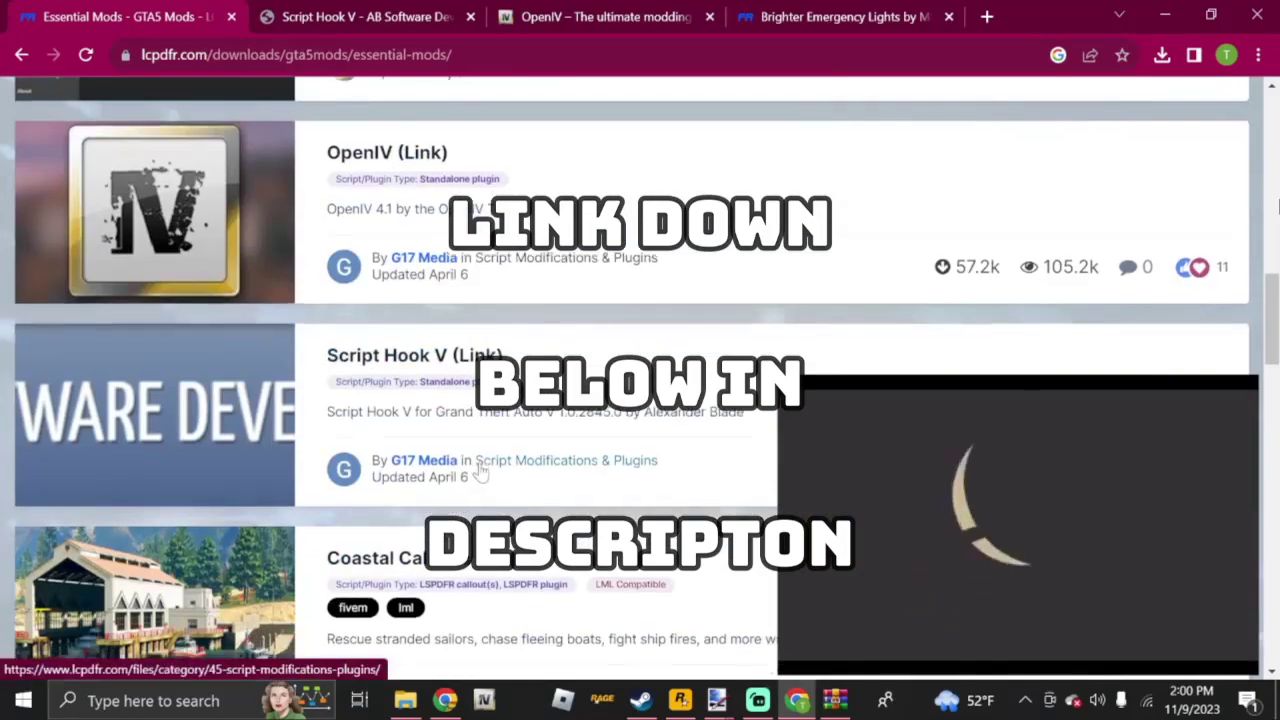
pyautogui.scroll(-3, 478, 460)
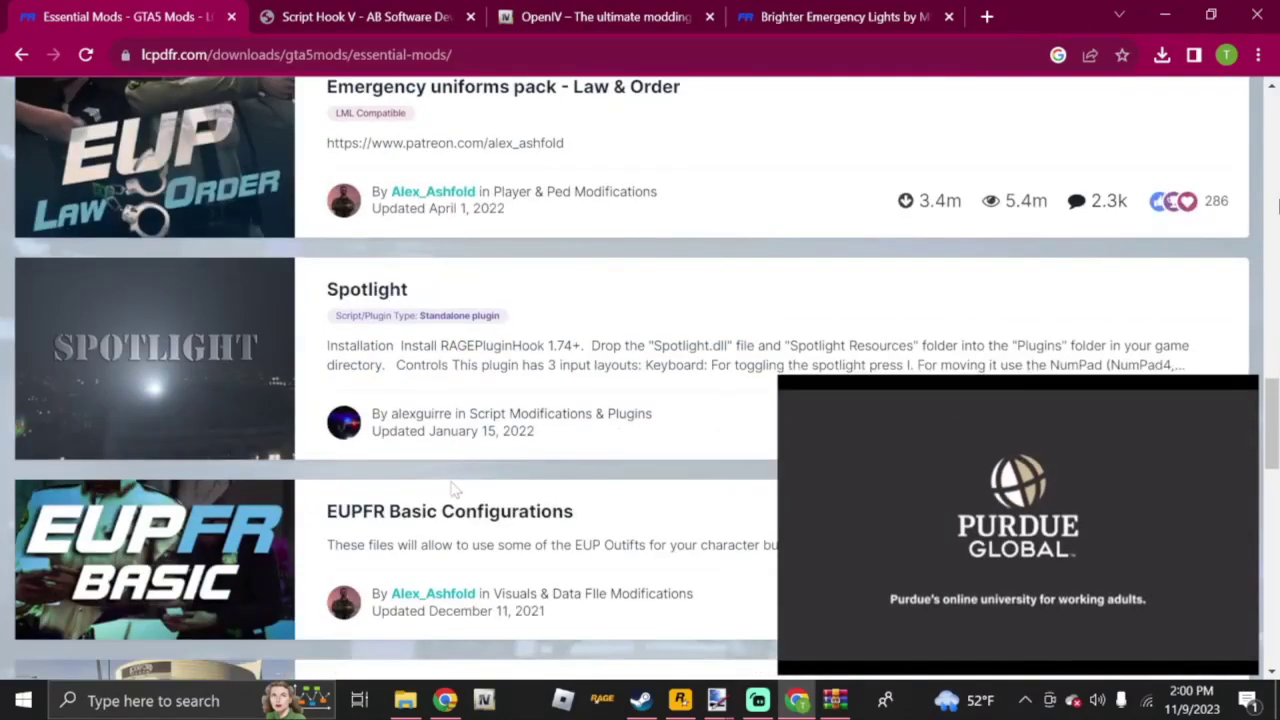
pyautogui.scroll(-7, 466, 466)
pyautogui.scroll(-3, 440, 476)
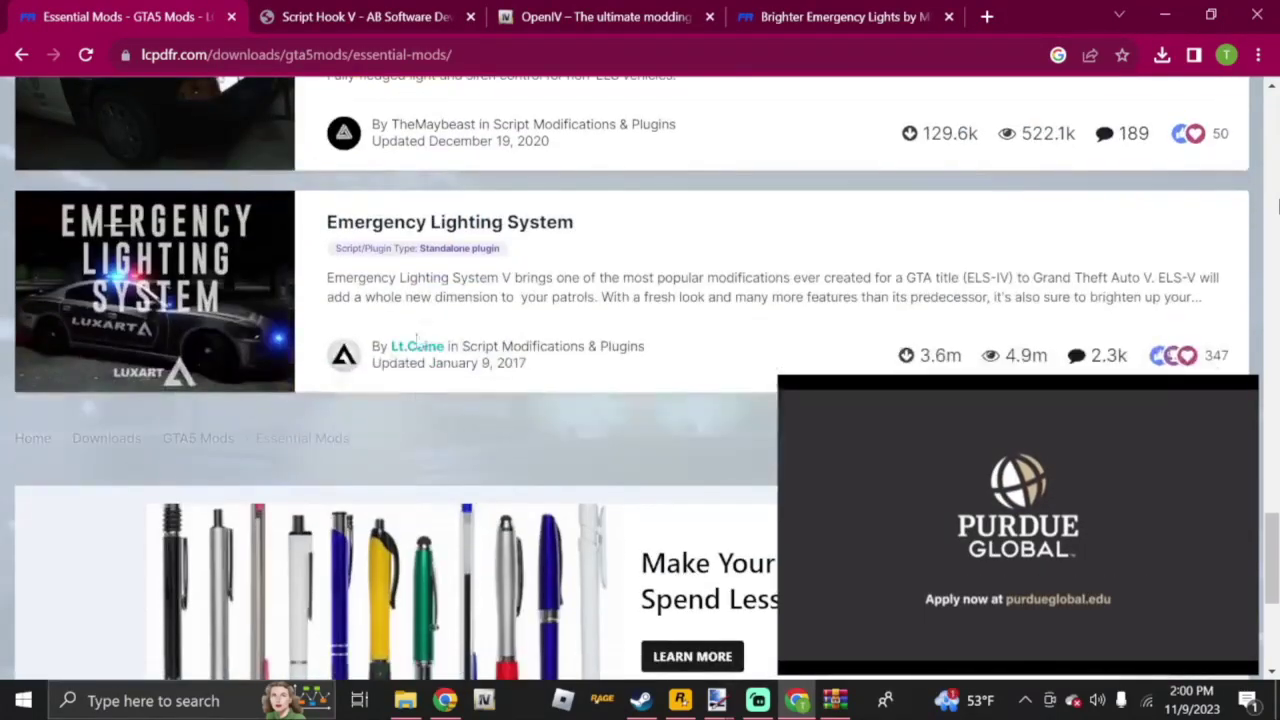
pyautogui.click(460, 232)
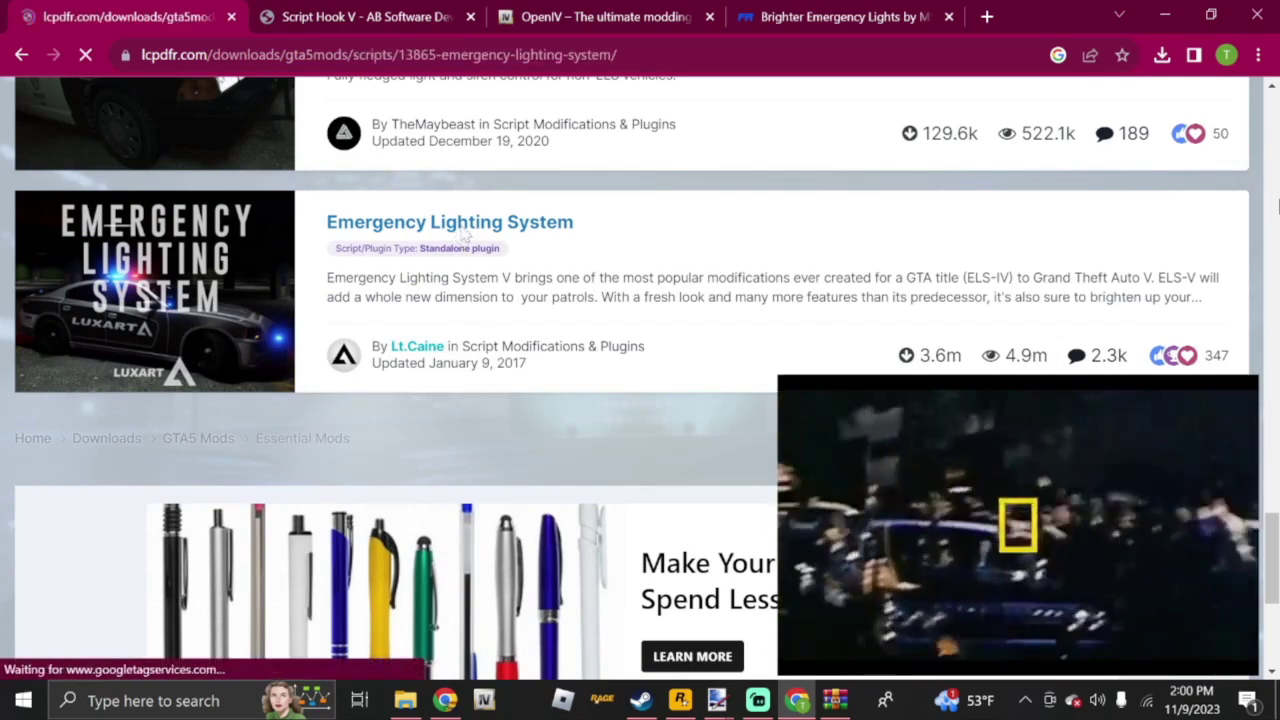
pyautogui.scroll(-4, 698, 336)
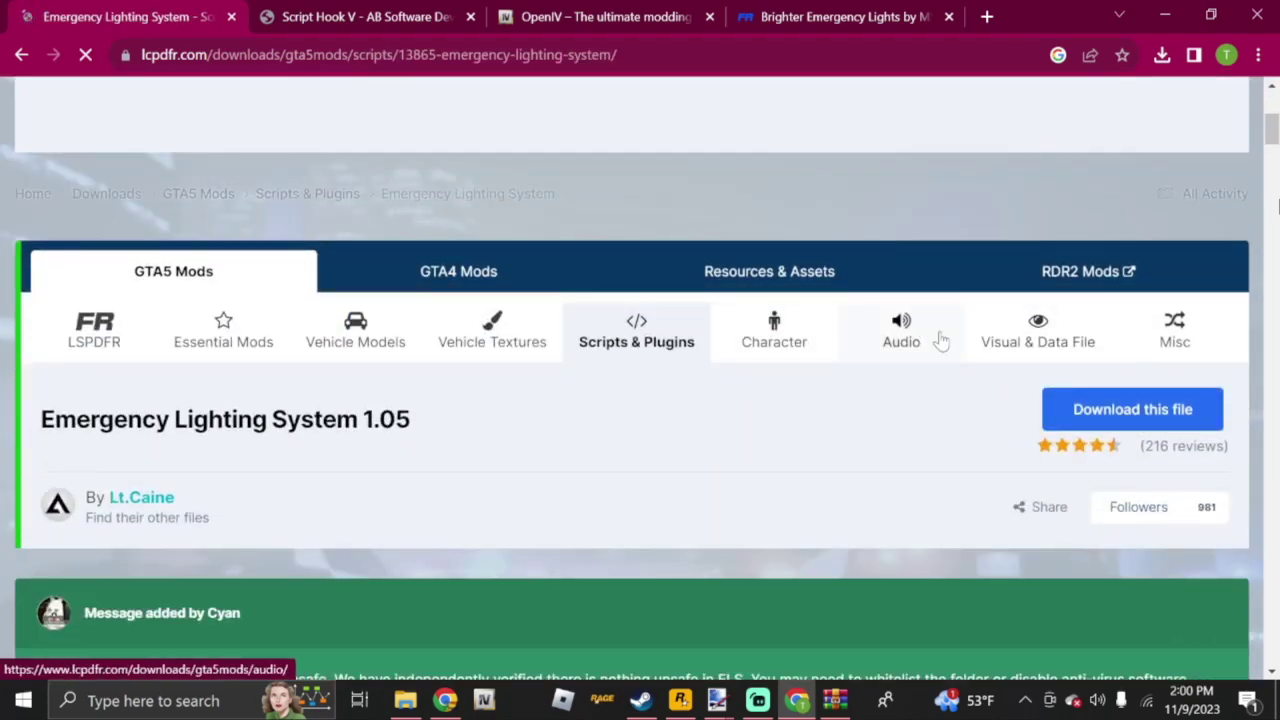
pyautogui.click(1112, 410)
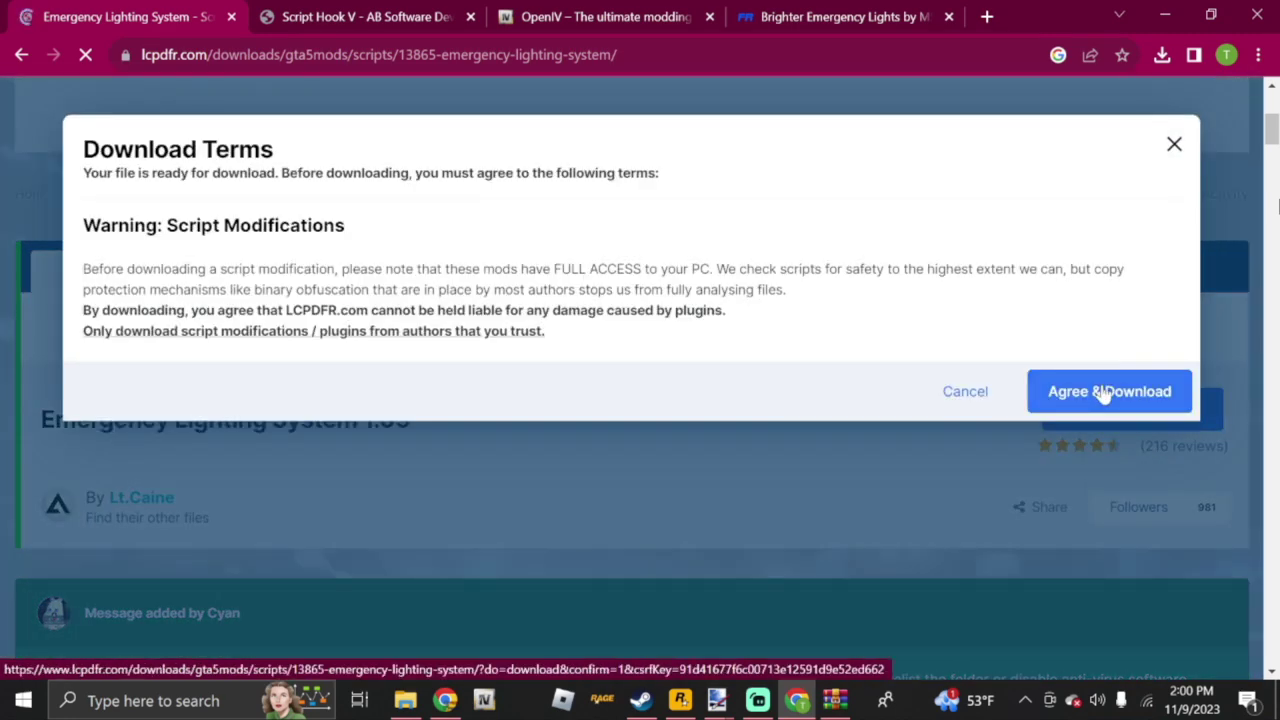
pyautogui.click(1103, 391)
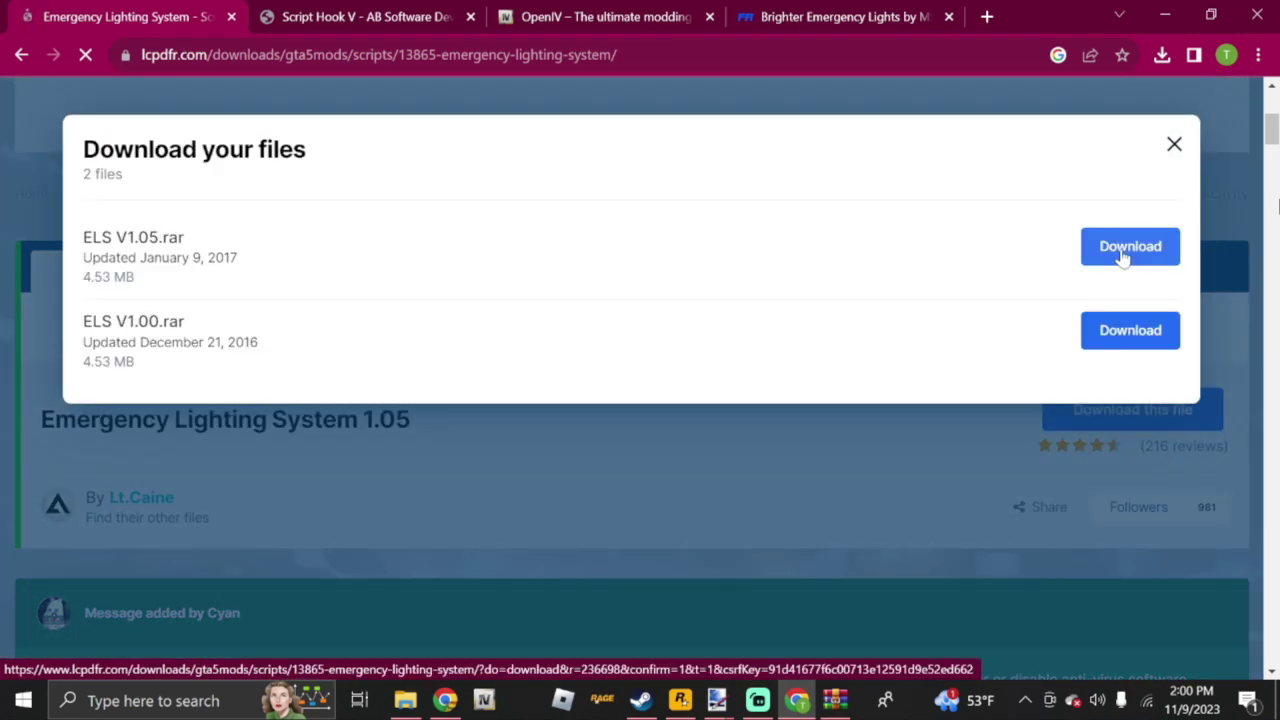
pyautogui.click(1122, 256)
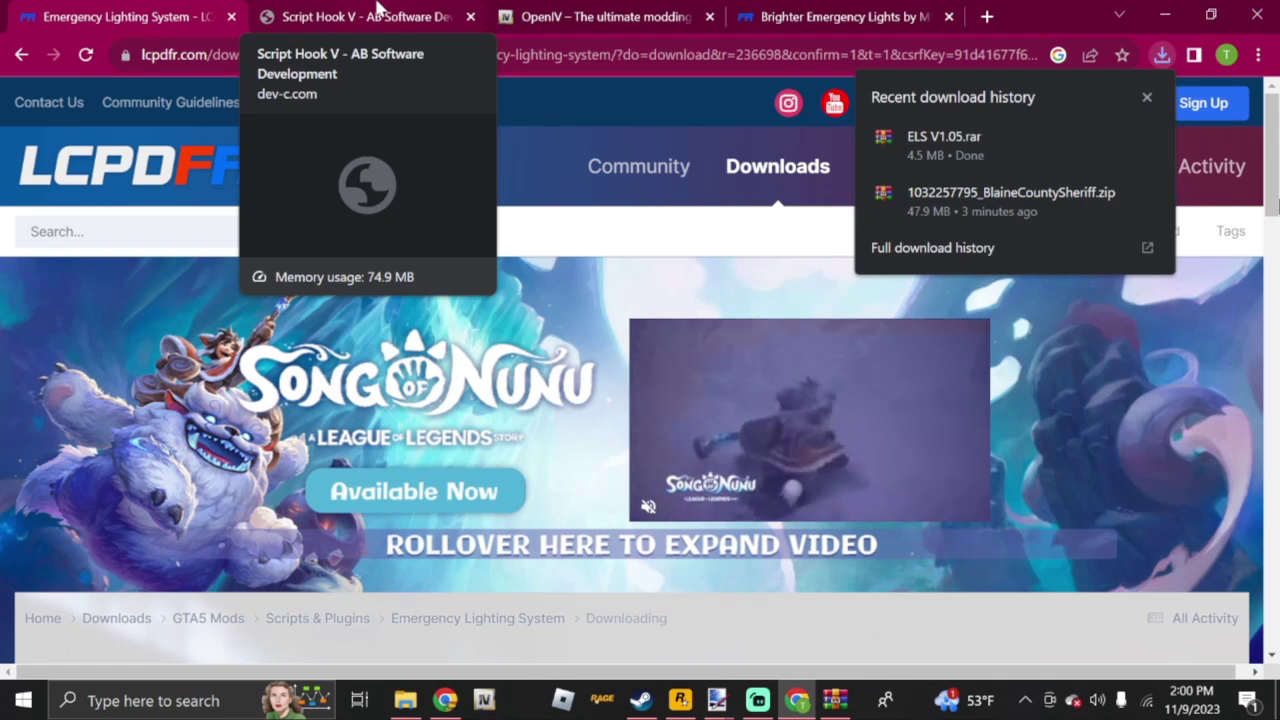
# - On the dev-c.com Script Hook V tab, dismiss the ad and try the download link
pyautogui.click(376, 8)
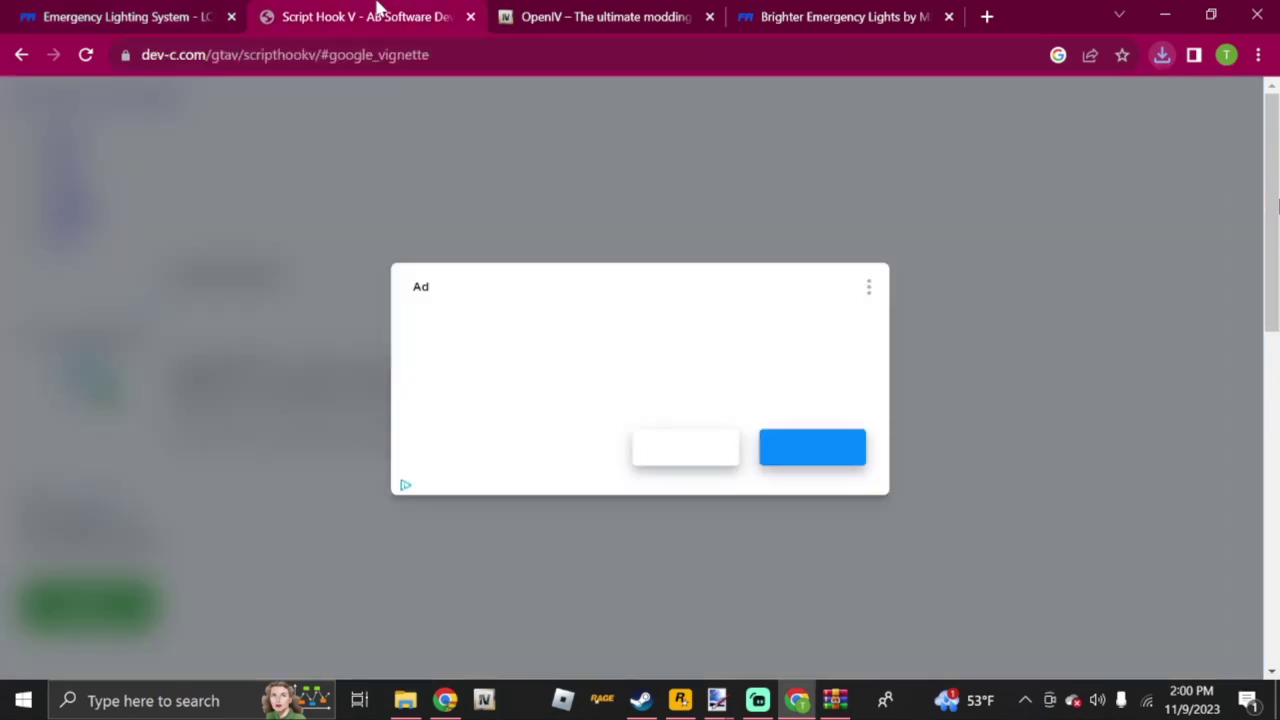
pyautogui.click(677, 458)
pyautogui.scroll(-2, 428, 335)
pyautogui.scroll(-6, 521, 332)
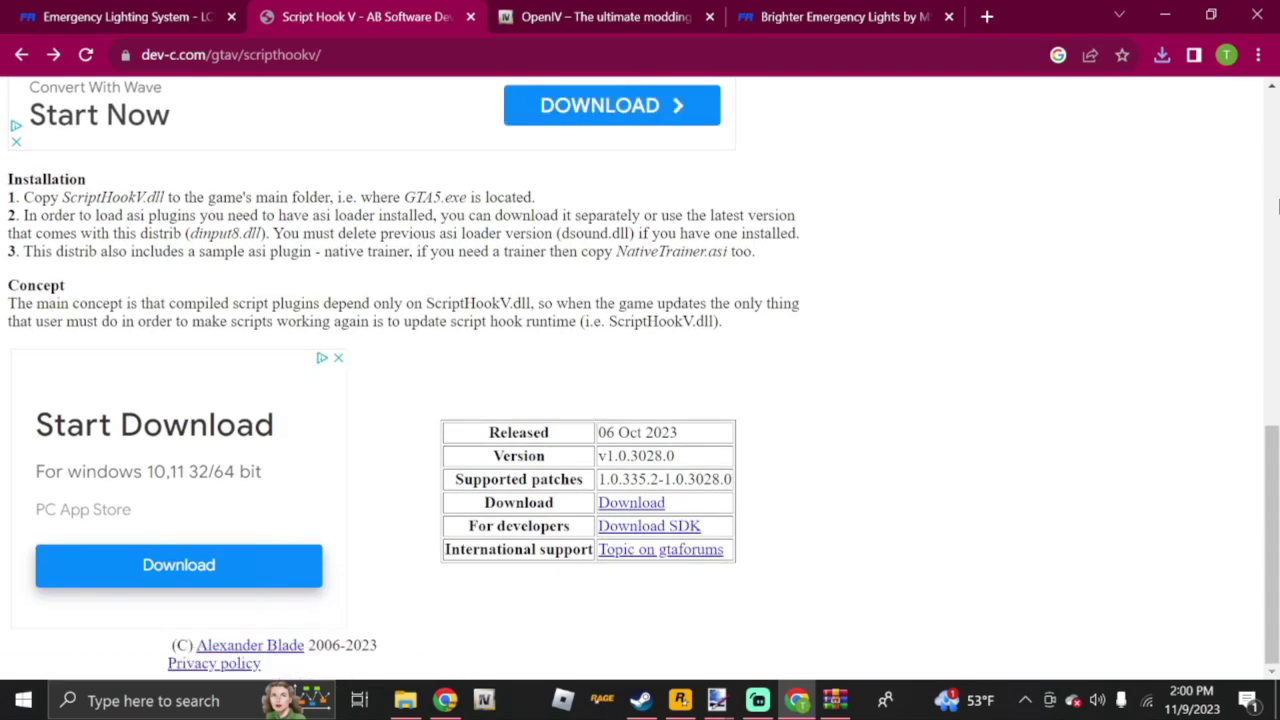
pyautogui.click(614, 505)
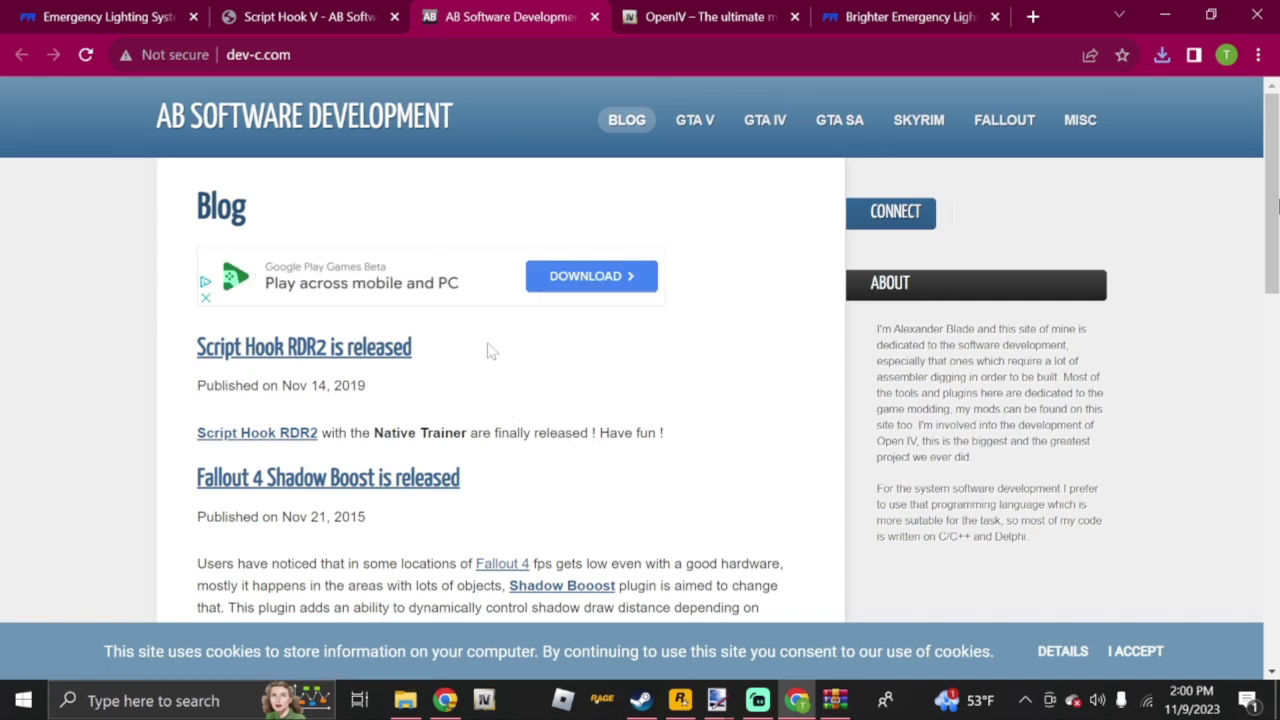
# - Go to GTA V > Script Hook V and download the v1.0.3028.0 zip, closing the ads
pyautogui.click(698, 127)
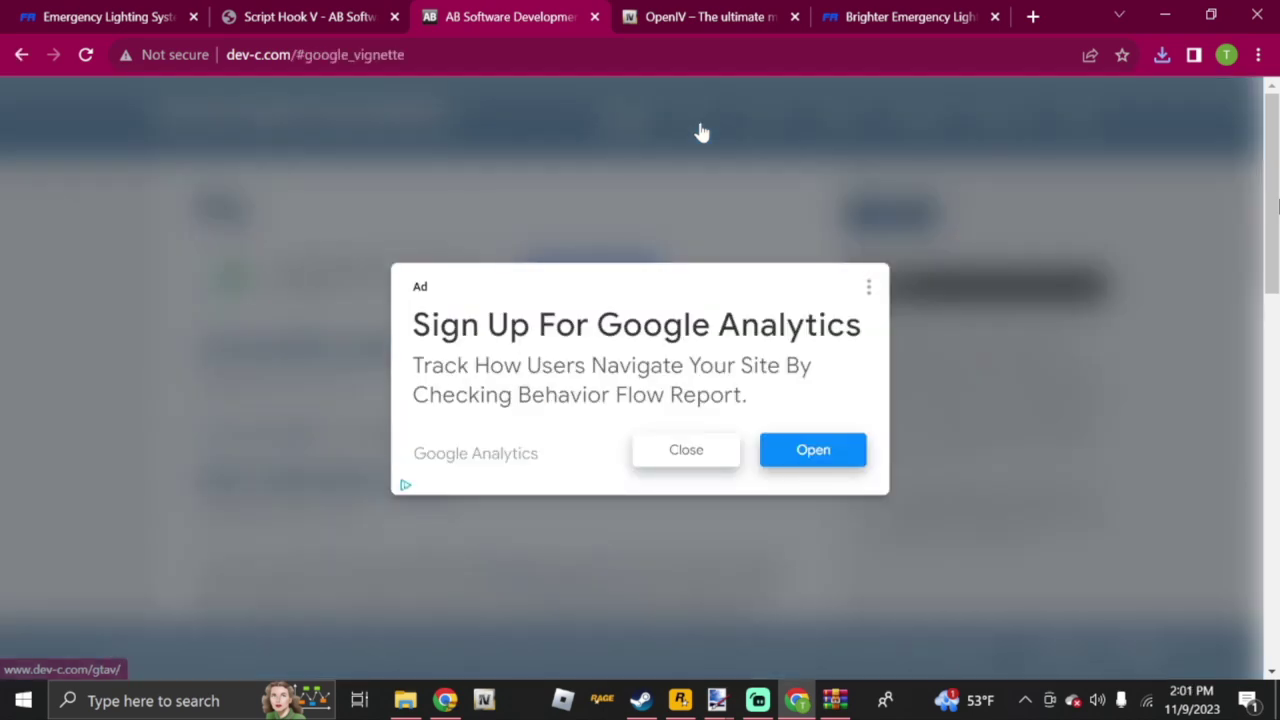
pyautogui.click(676, 452)
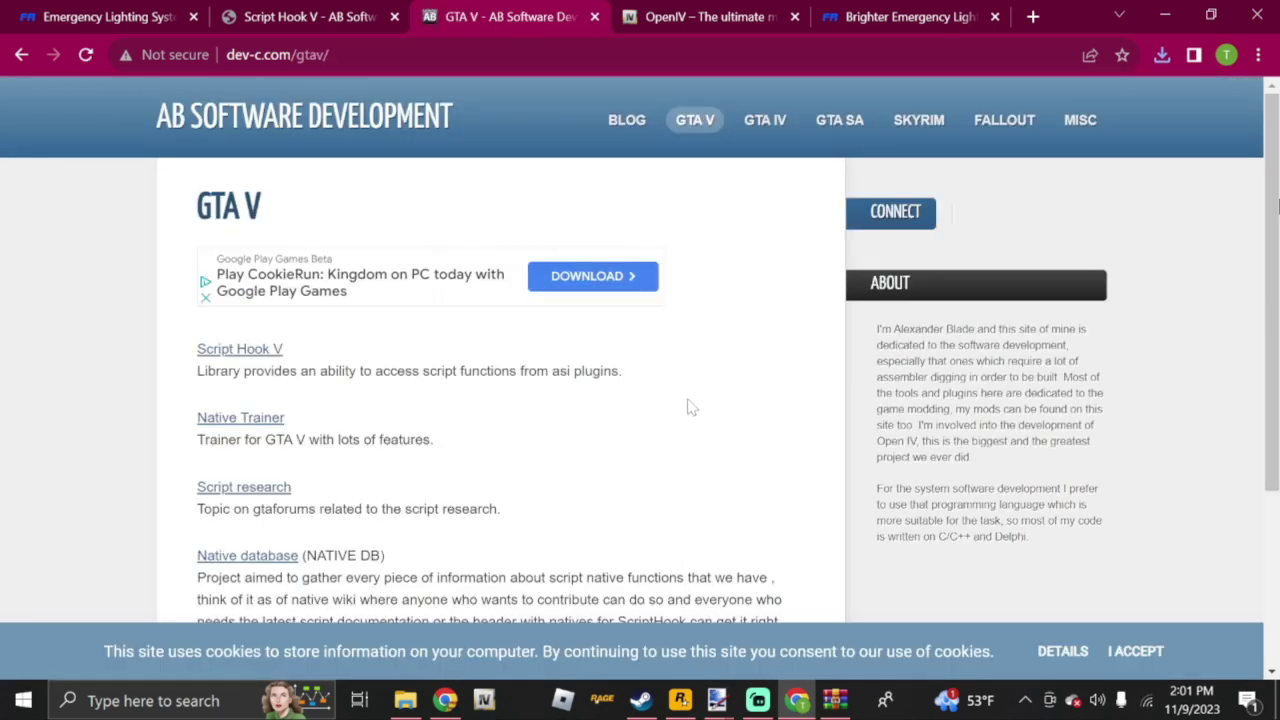
pyautogui.click(252, 358)
pyautogui.scroll(-5, 666, 397)
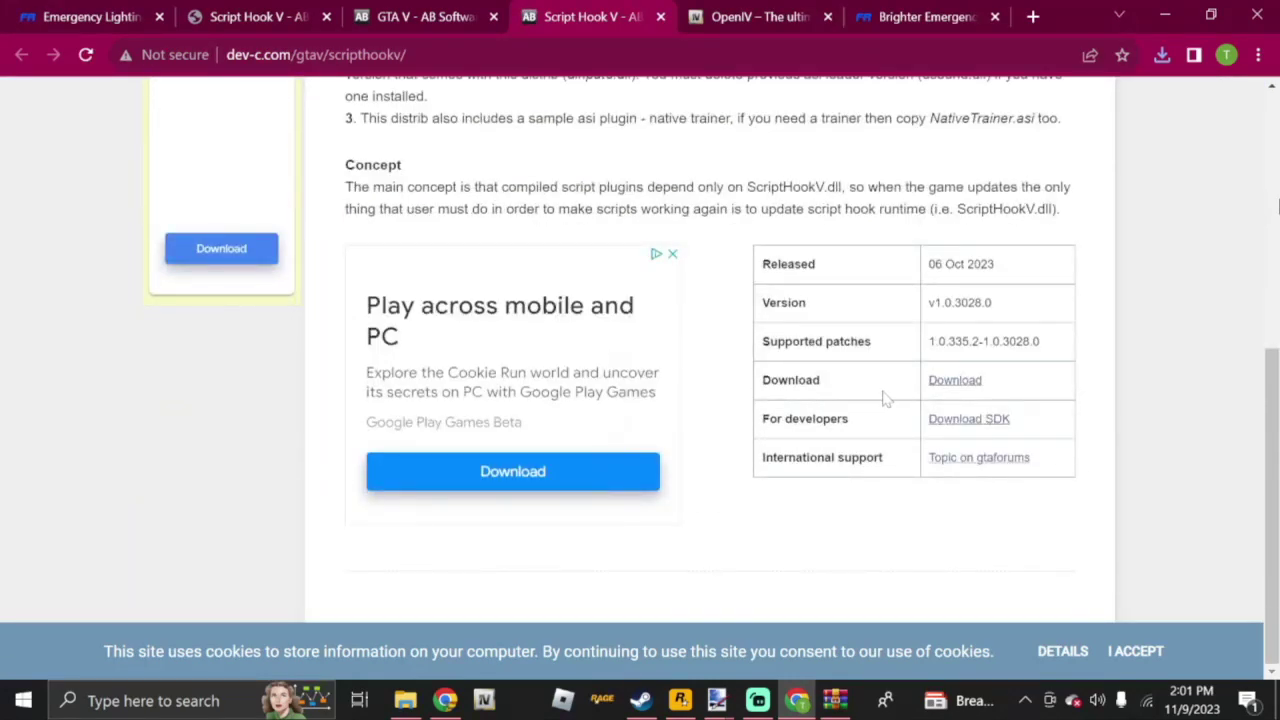
pyautogui.click(955, 381)
pyautogui.click(694, 449)
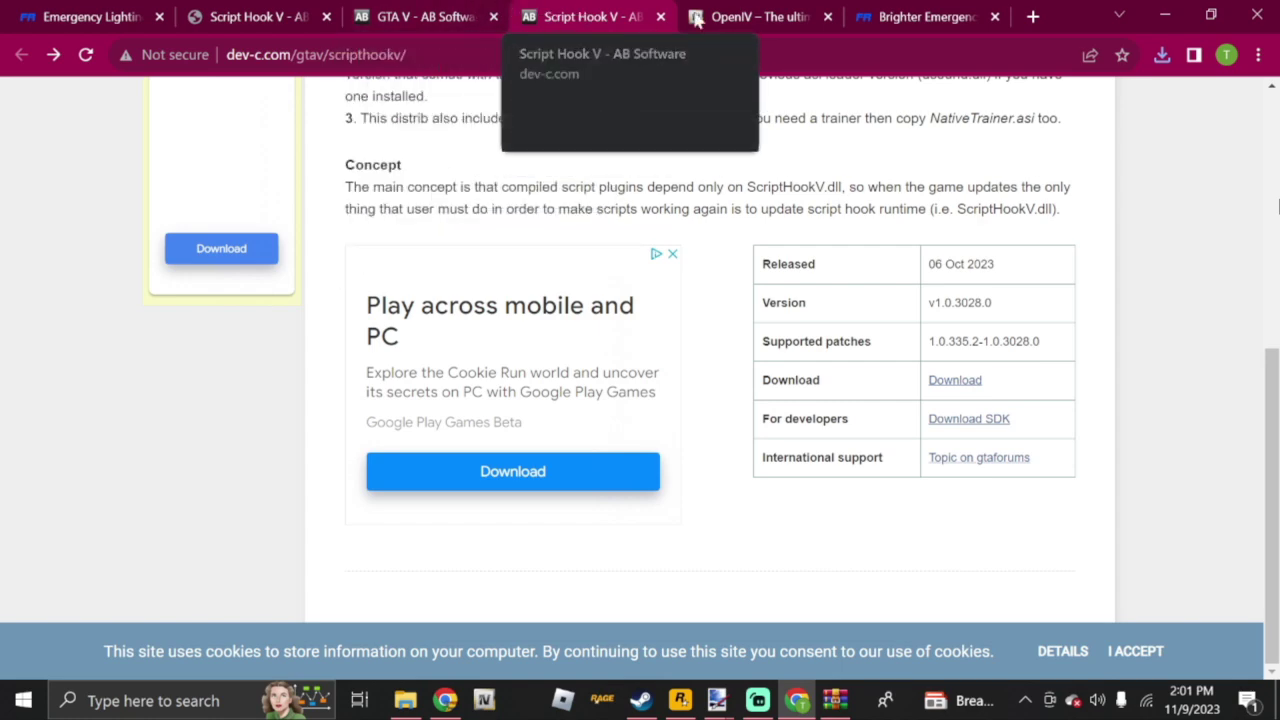
# - Look over the OpenIV 4.1 download page, then switch to the Brighter Emergency Lights tab
pyautogui.click(741, 12)
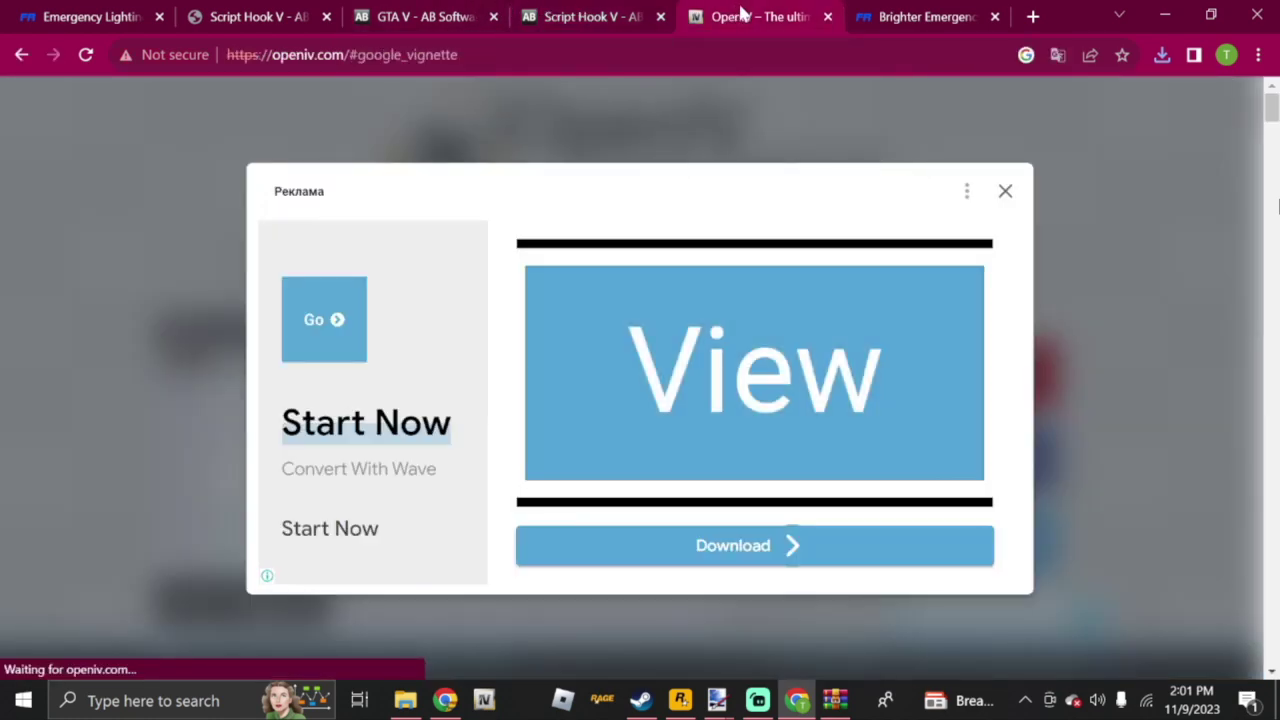
pyautogui.hotkey('alt', 'Left')
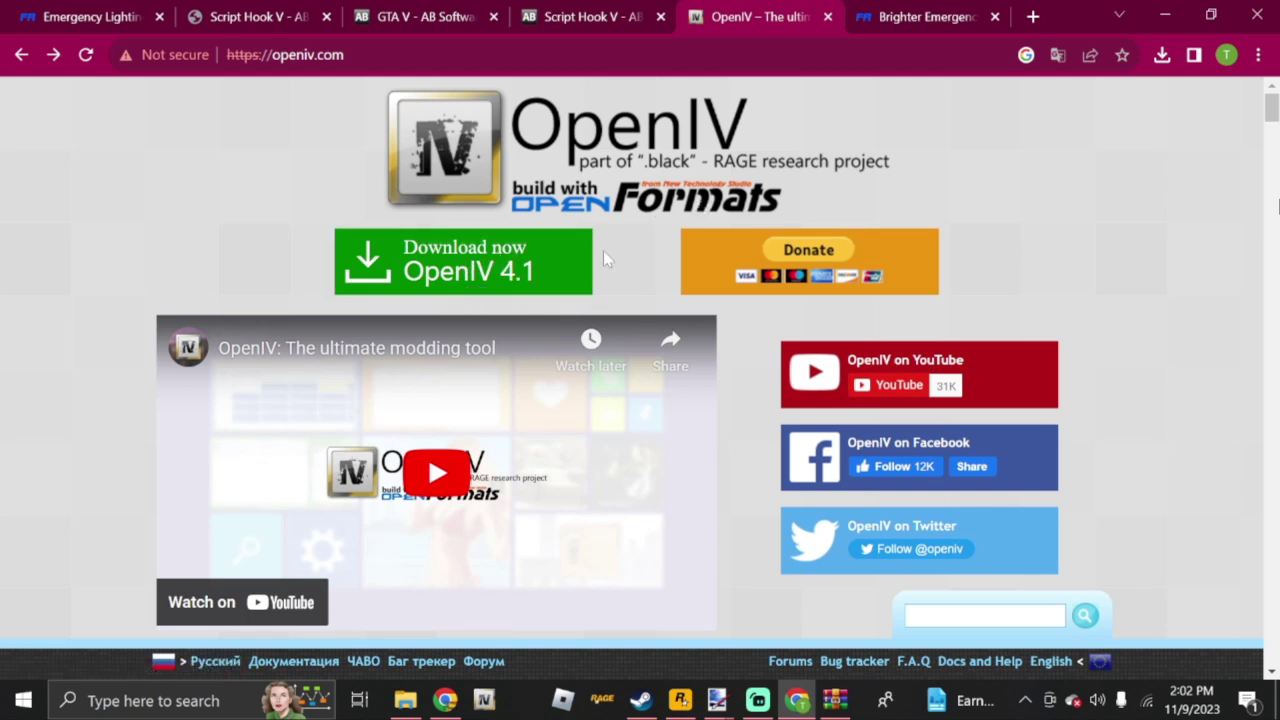
pyautogui.moveTo(897, 18)
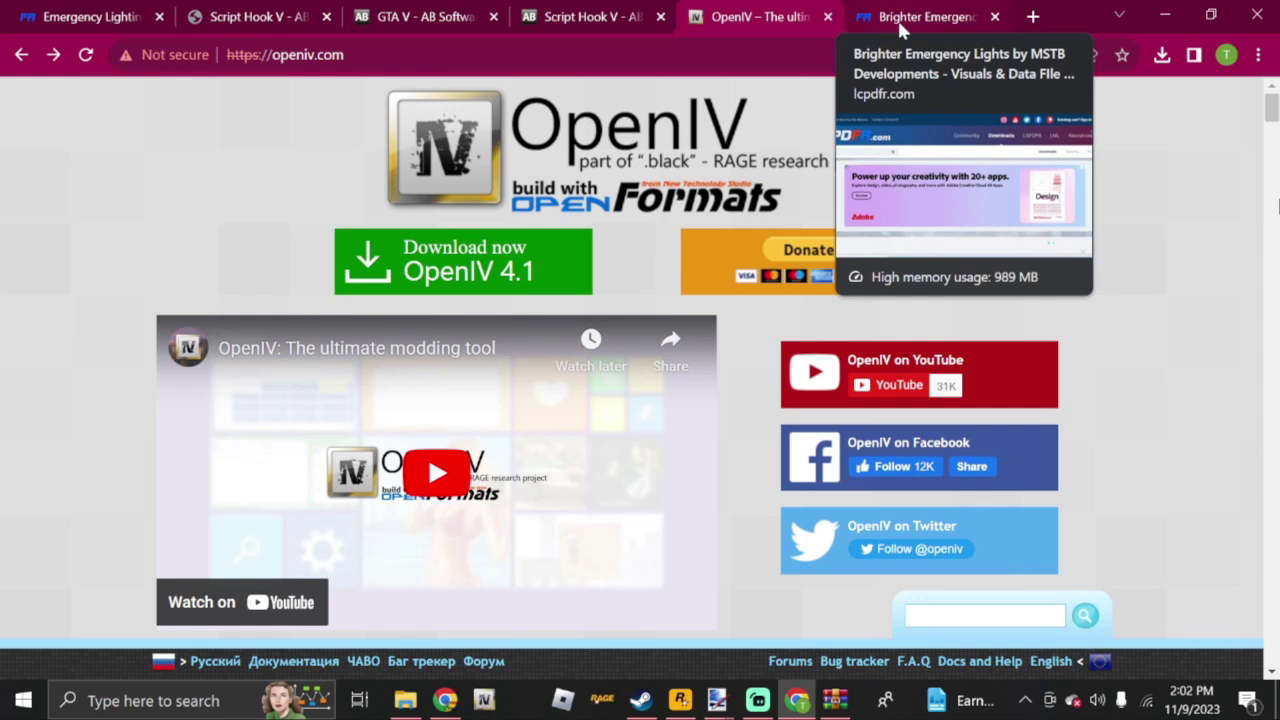
pyautogui.click(897, 18)
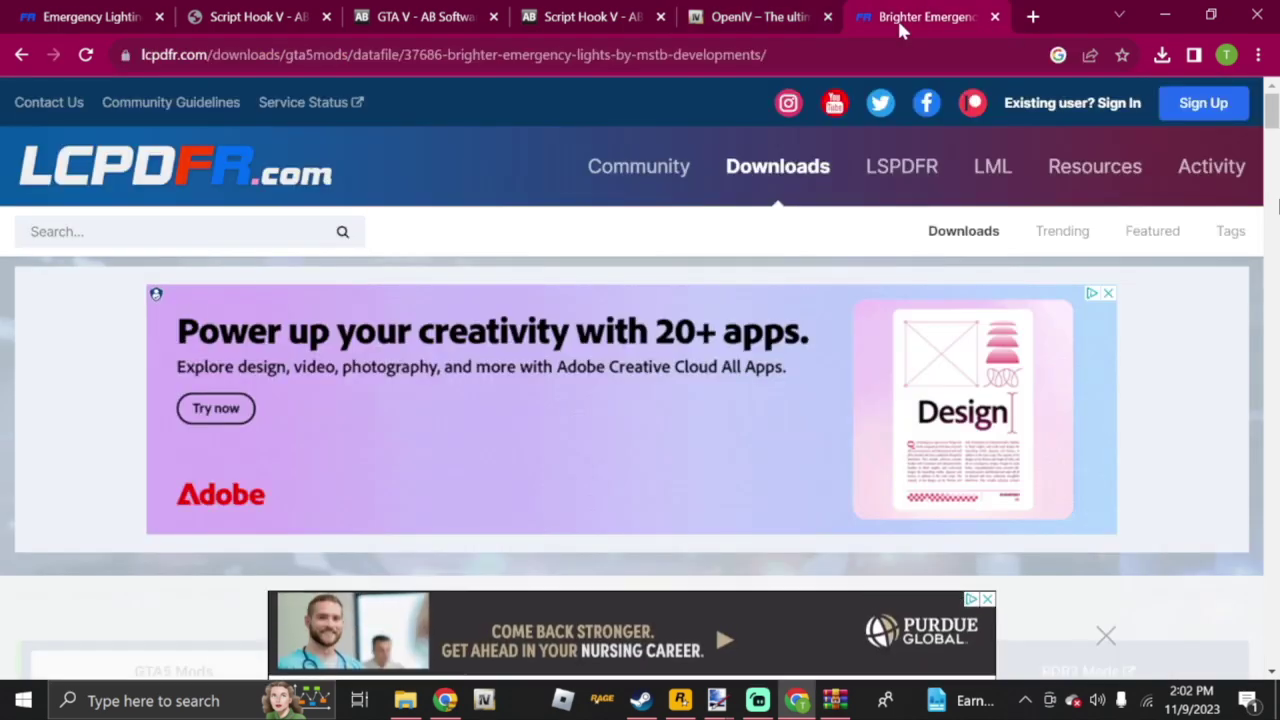
# - Download vs_settings-V2.0-MSTB-Developments.zip from the Brighter Emergency Lights 2.0 page
pyautogui.scroll(-3, 690, 220)
pyautogui.scroll(-3, 678, 232)
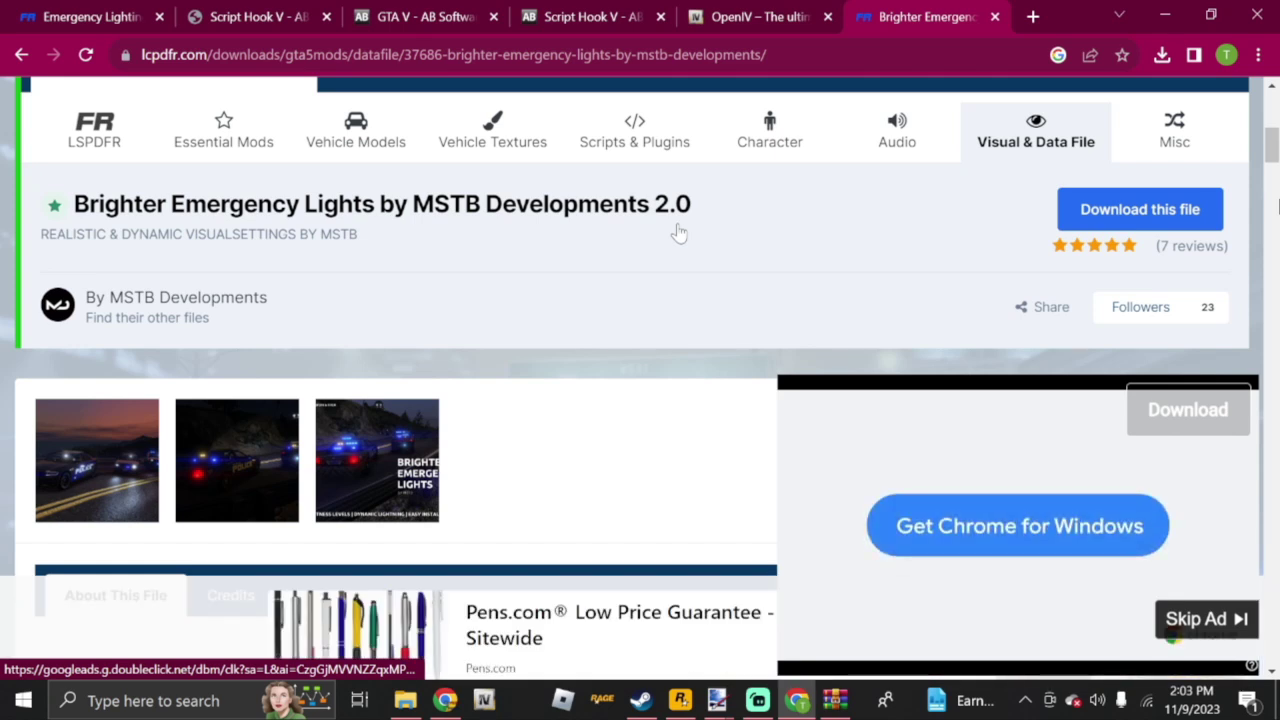
pyautogui.click(1095, 219)
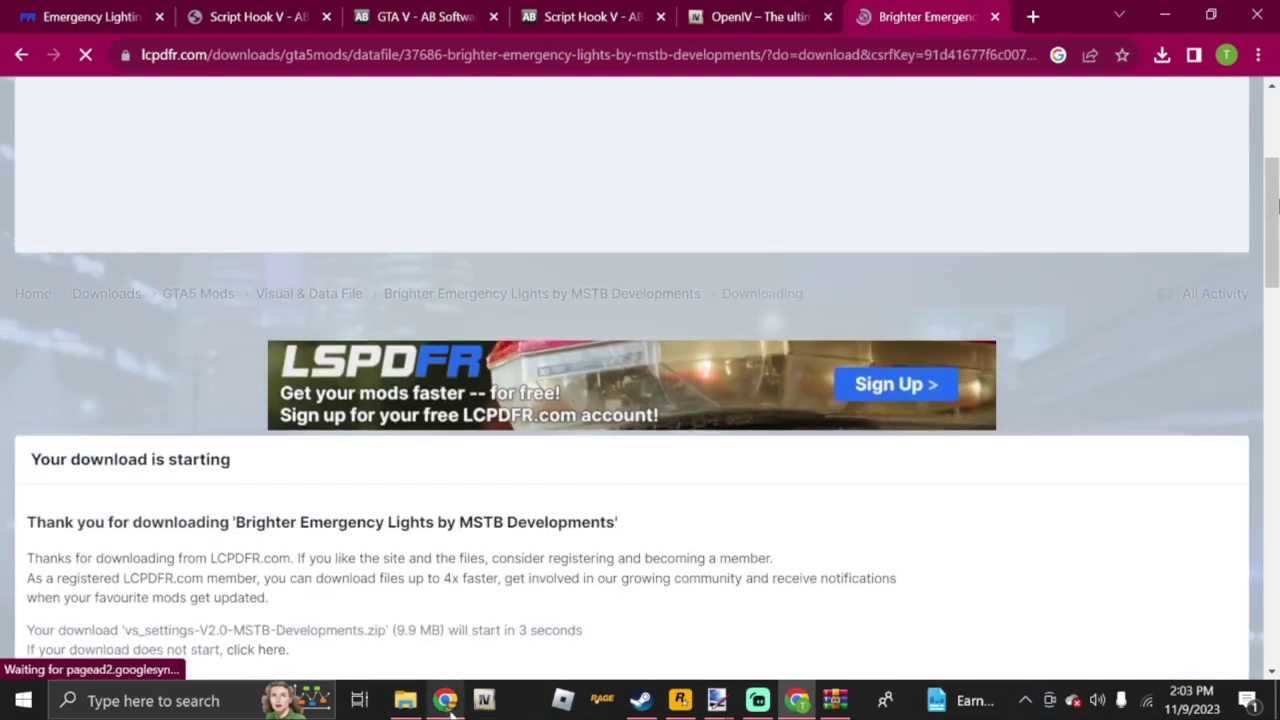
# - Open the Downloads folder and open the ScriptHookV and vs_settings archives in WinRAR
pyautogui.moveTo(407, 704)
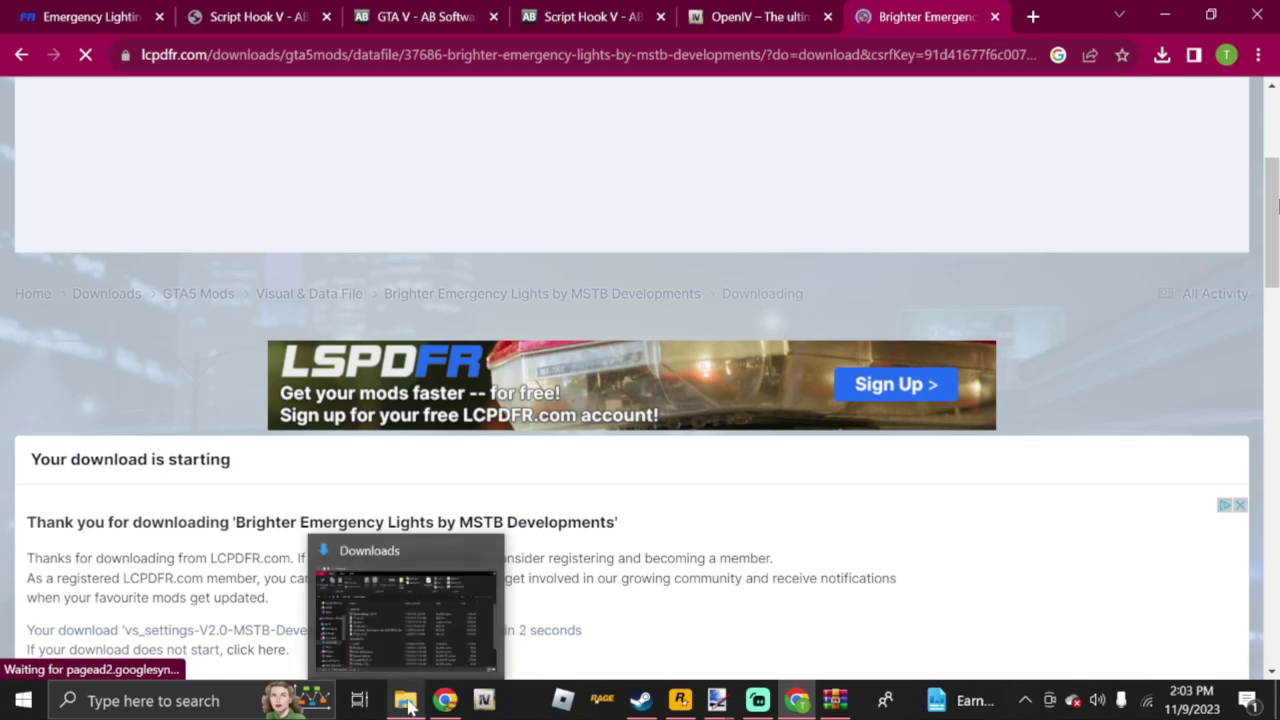
pyautogui.click(403, 637)
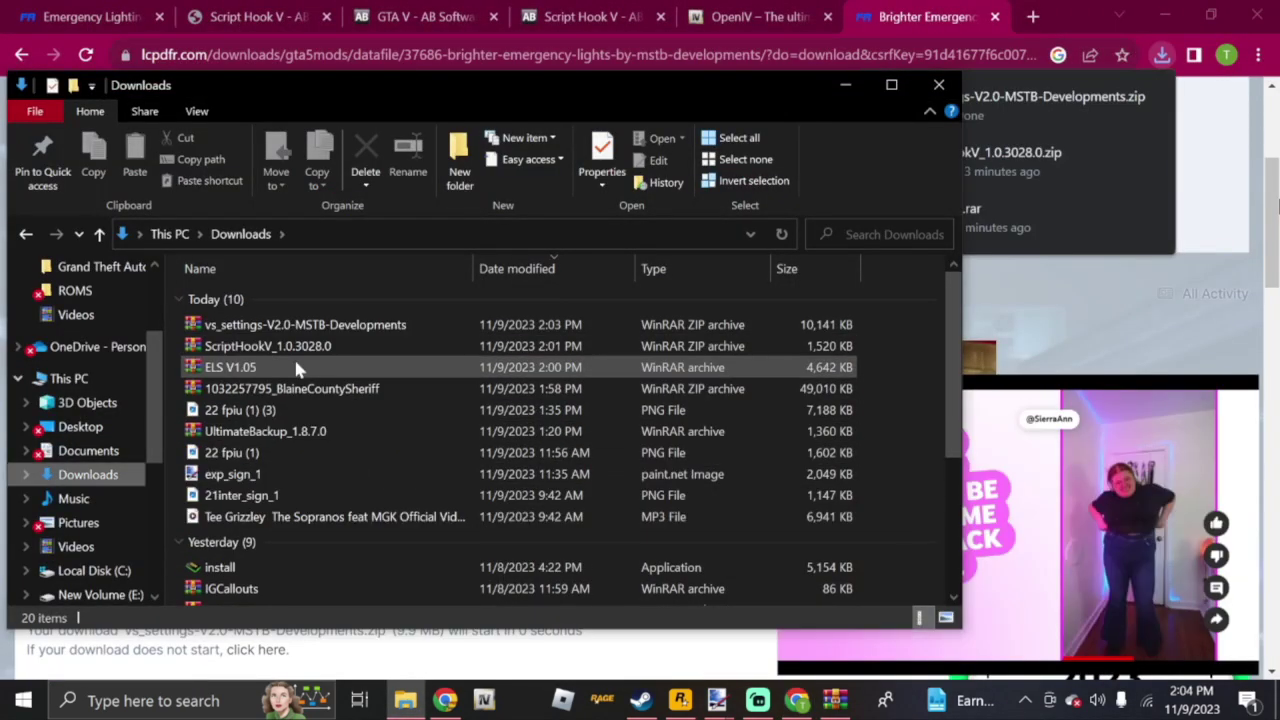
pyautogui.click(294, 347)
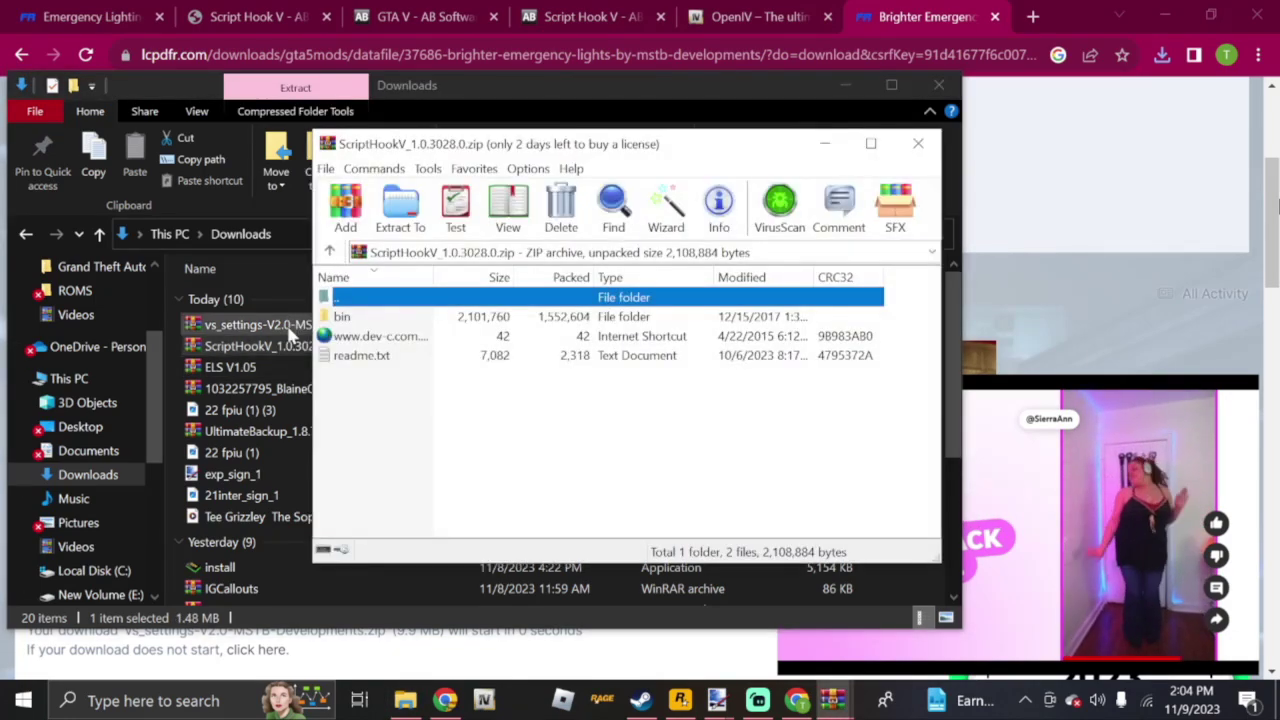
pyautogui.doubleClick(288, 328)
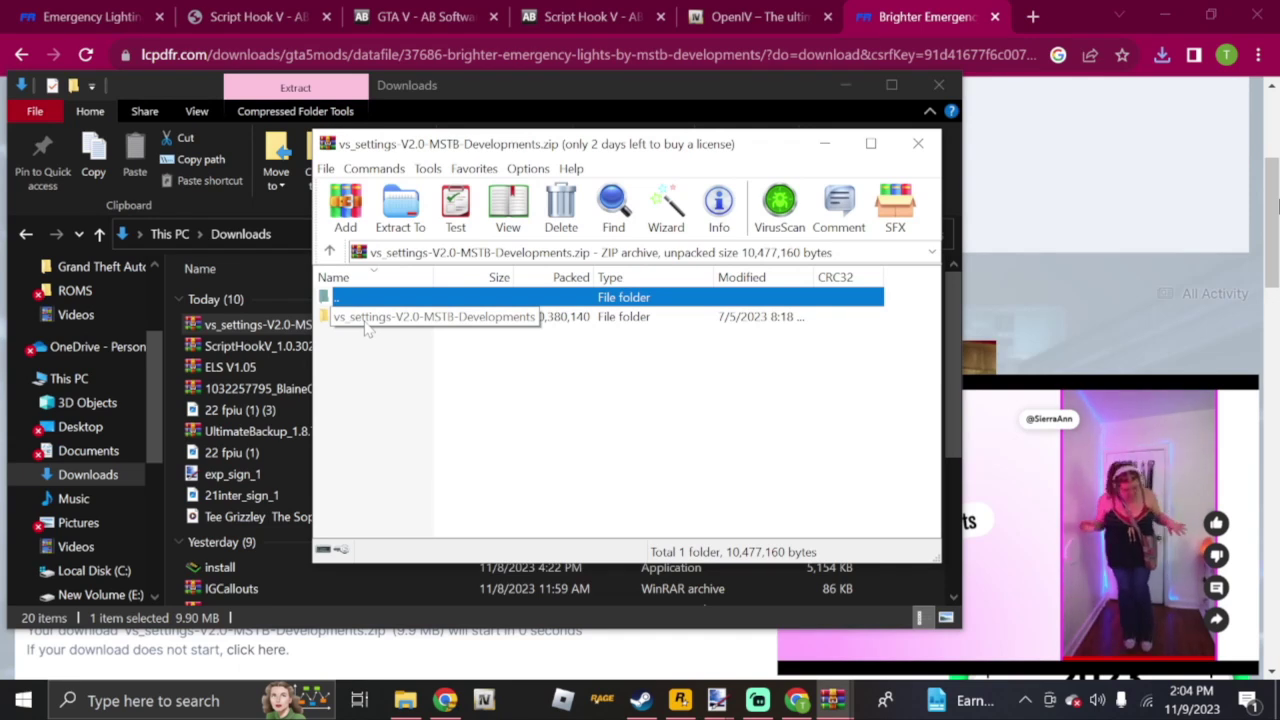
# - Browse vs_settings into Brighter-Lights > Files > Bright (recommended) to reach visualsettings.dat
pyautogui.doubleClick(386, 326)
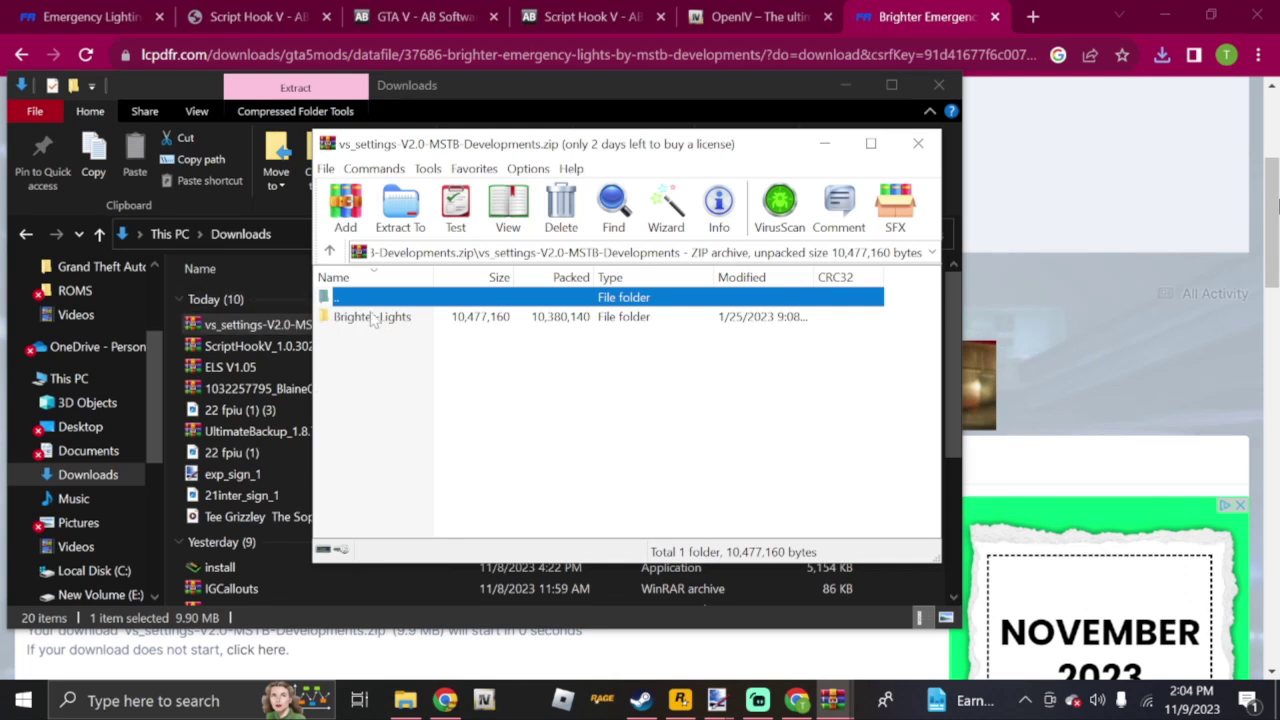
pyautogui.doubleClick(372, 317)
pyautogui.doubleClick(360, 336)
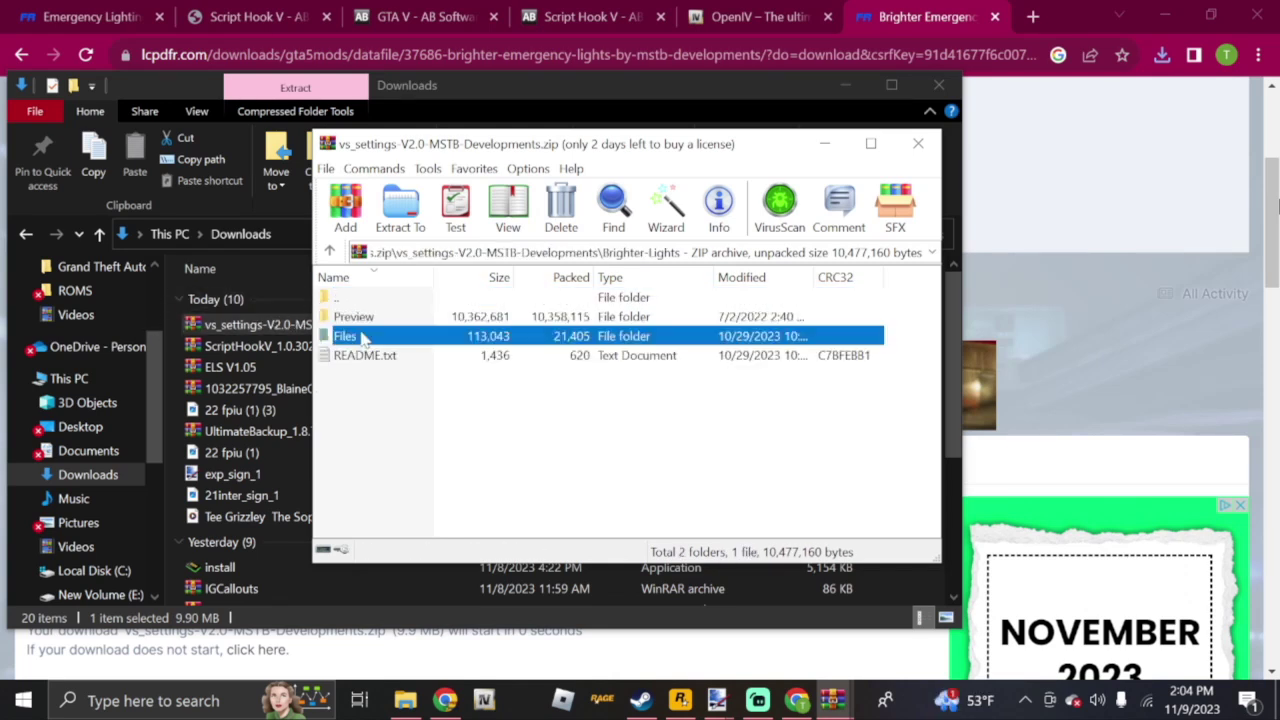
pyautogui.doubleClick(396, 358)
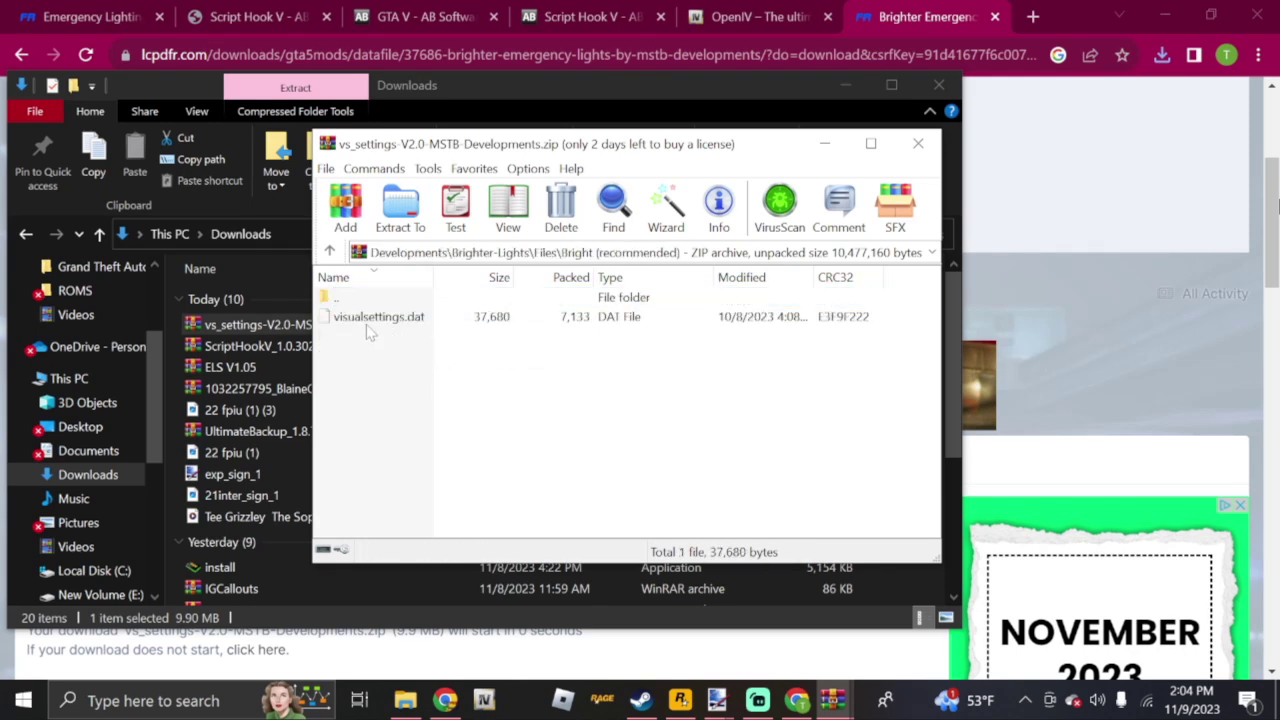
# - In ELS V1.05.rar, open INSTALLATION FILES > Grand Theft Auto V and select its four items
pyautogui.moveTo(833, 700)
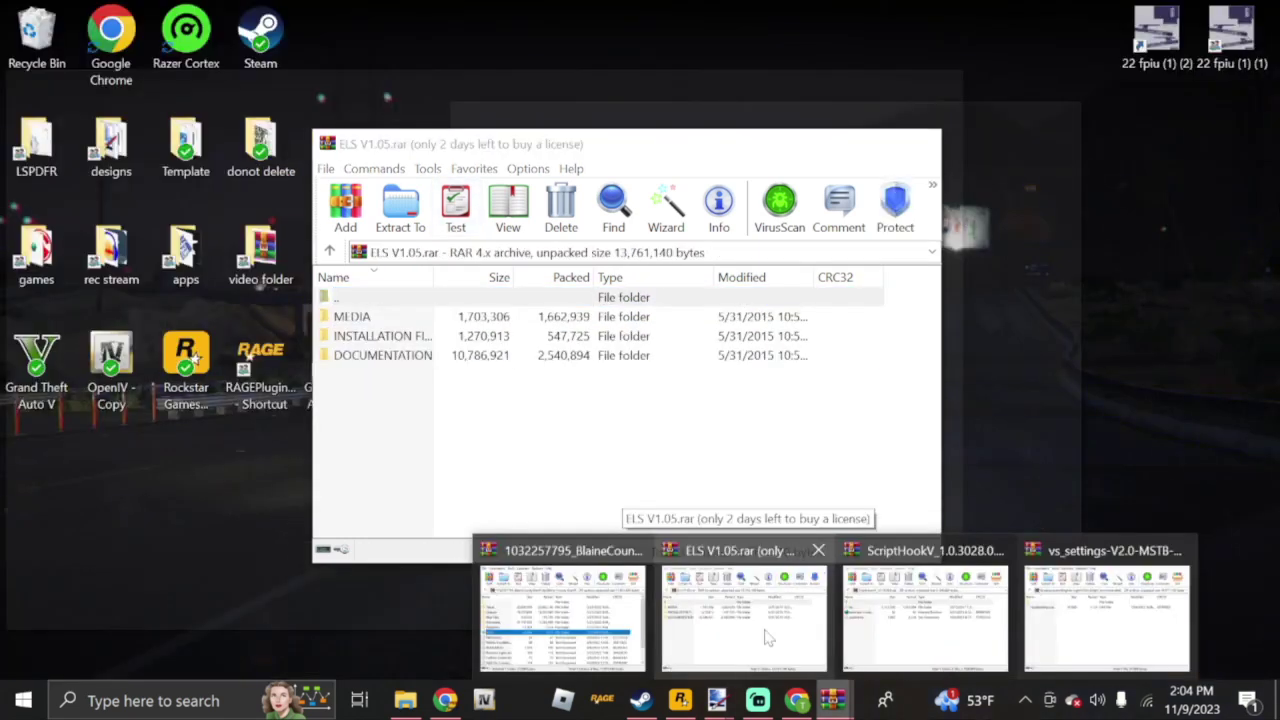
pyautogui.click(745, 617)
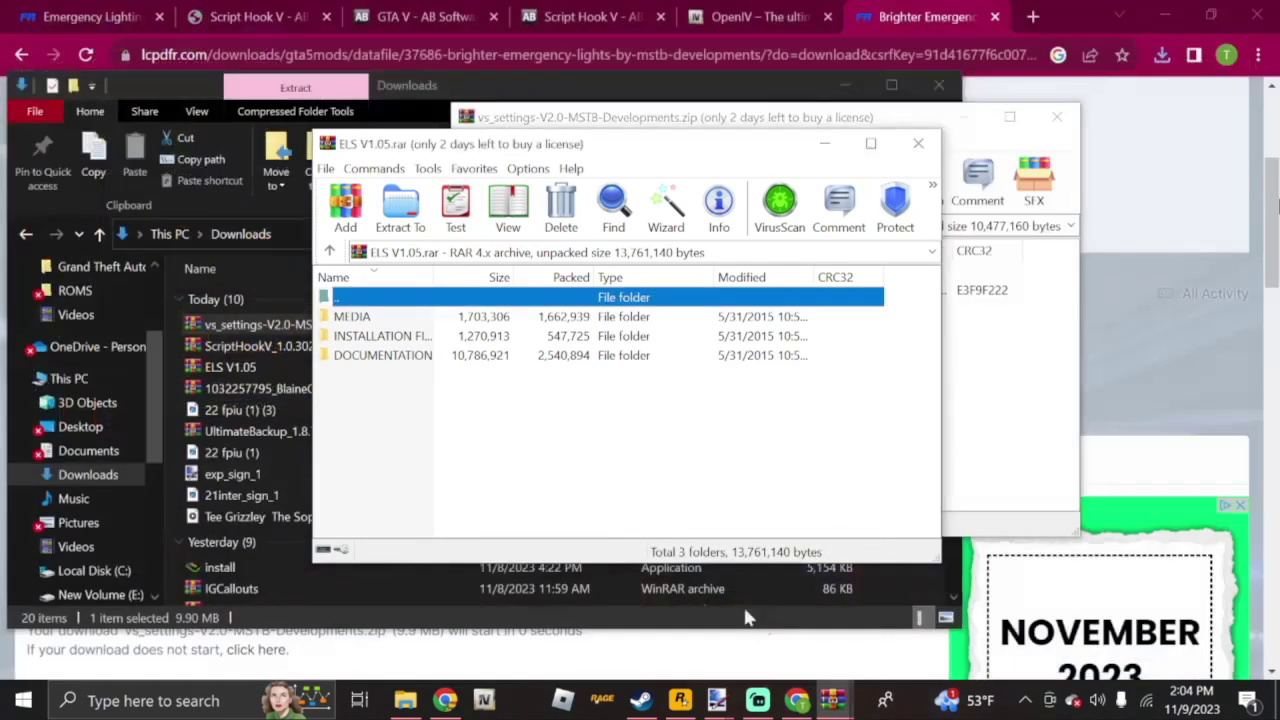
pyautogui.doubleClick(370, 339)
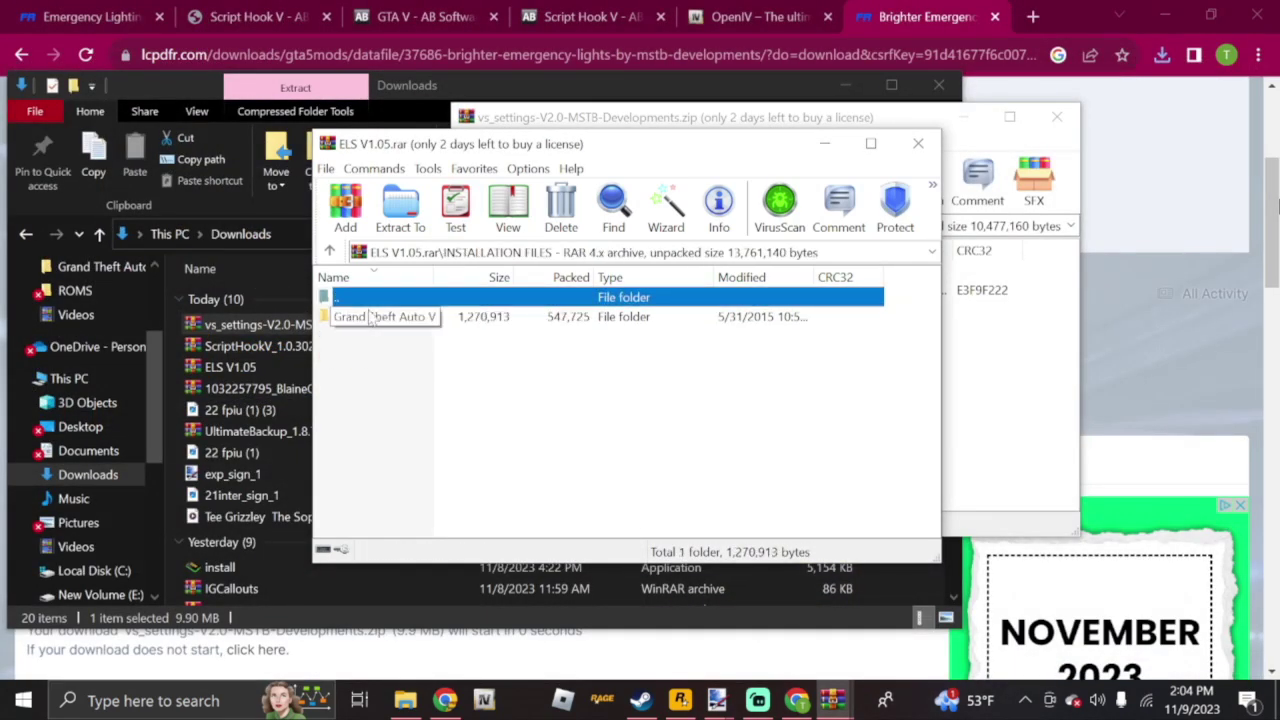
pyautogui.doubleClick(370, 317)
pyautogui.moveTo(370, 398); pyautogui.dragTo(343, 318)
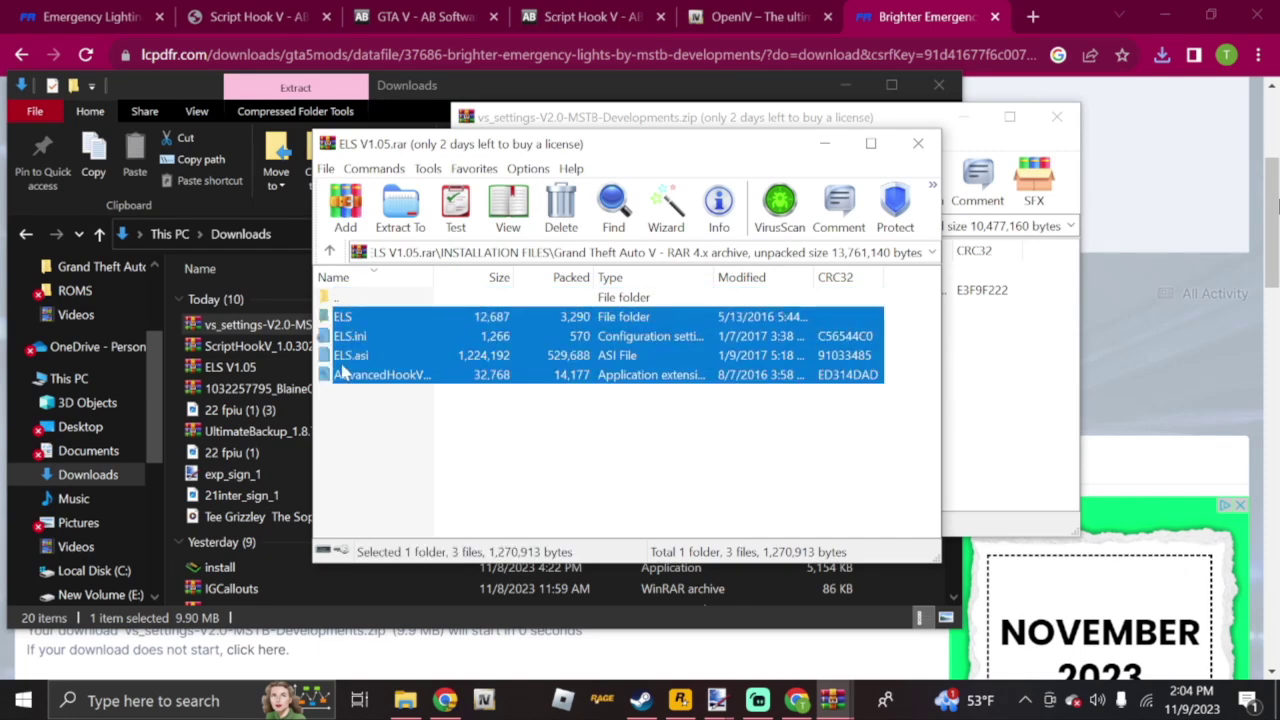
# - Copy ELS, ELS.ini, ELS.asi and AdvancedHookV into the desktop Grand Theft Auto V folder, then close the archive
pyautogui.click(80, 426)
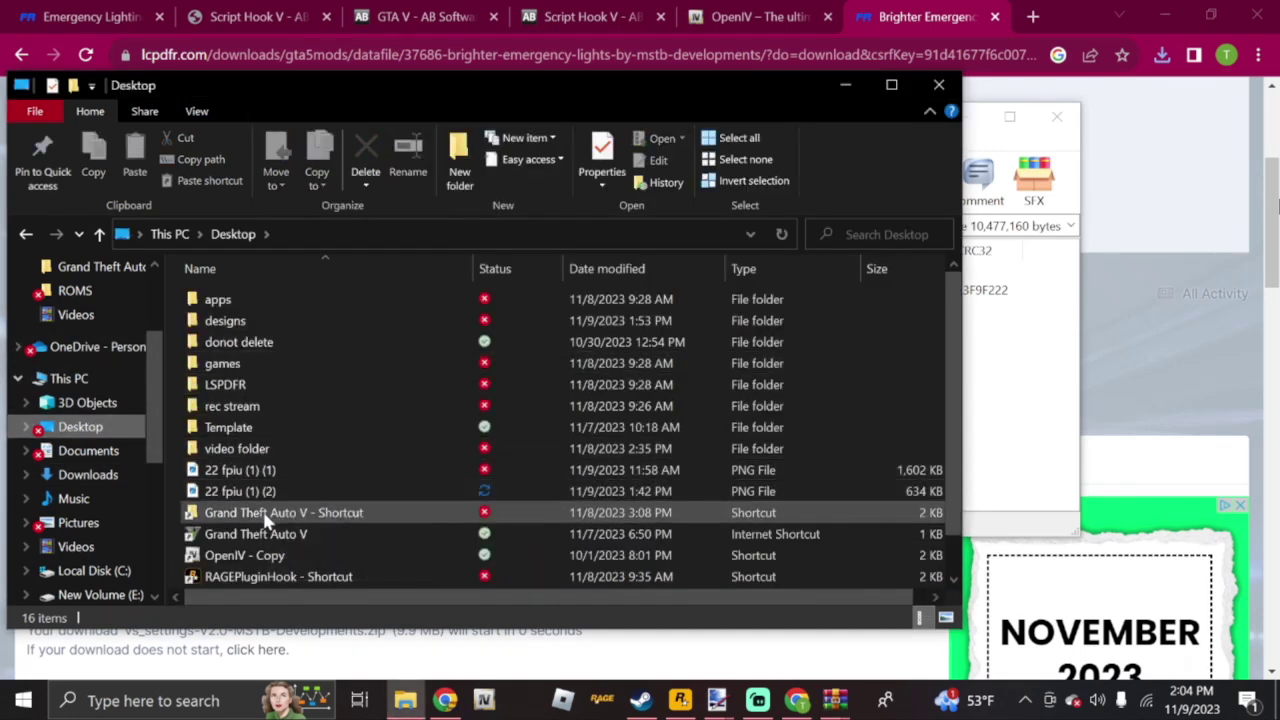
pyautogui.doubleClick(262, 511)
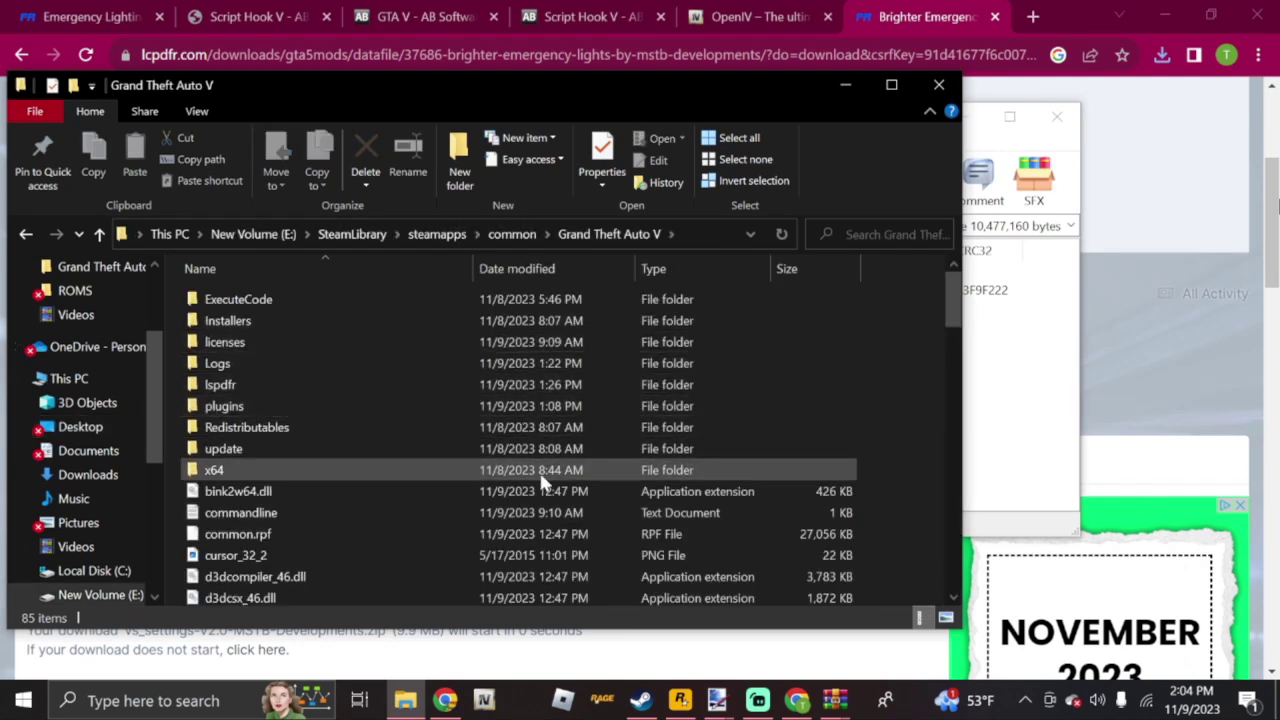
pyautogui.hotkey('alt', 'Tab')
pyautogui.moveTo(503, 428); pyautogui.dragTo(443, 346)
pyautogui.moveTo(295, 497); pyautogui.dragTo(268, 501)
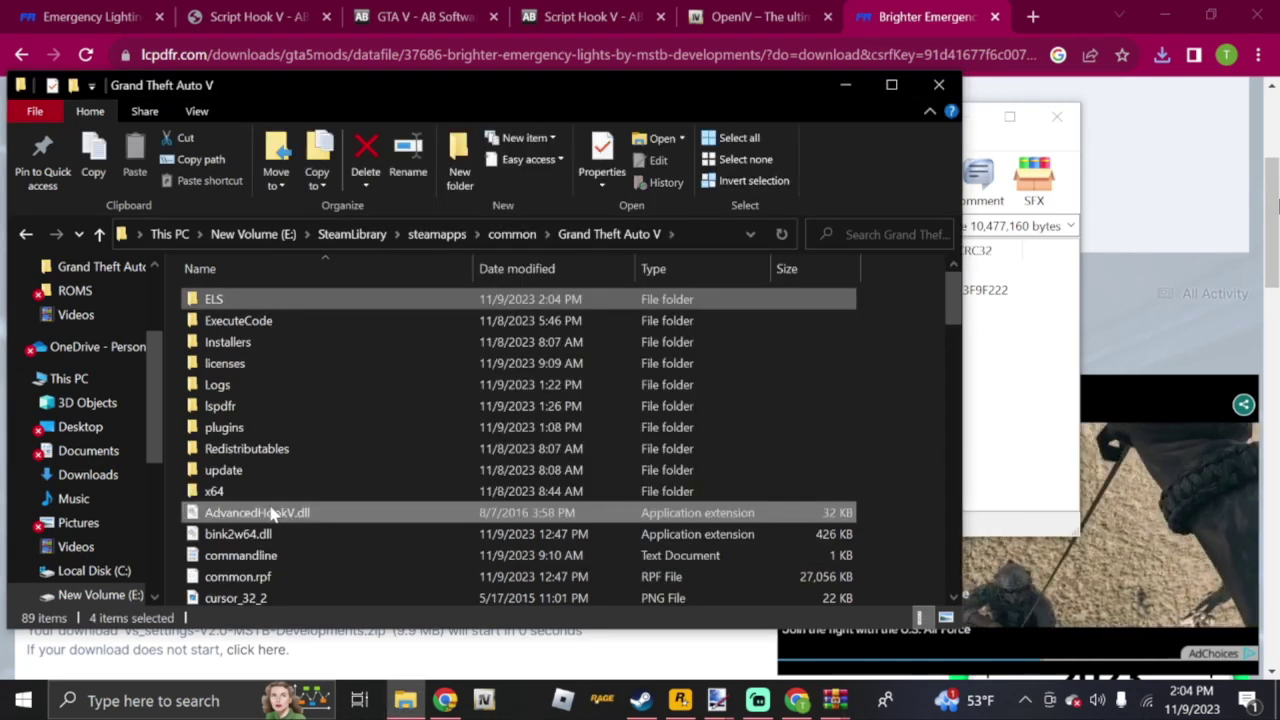
pyautogui.click(531, 536)
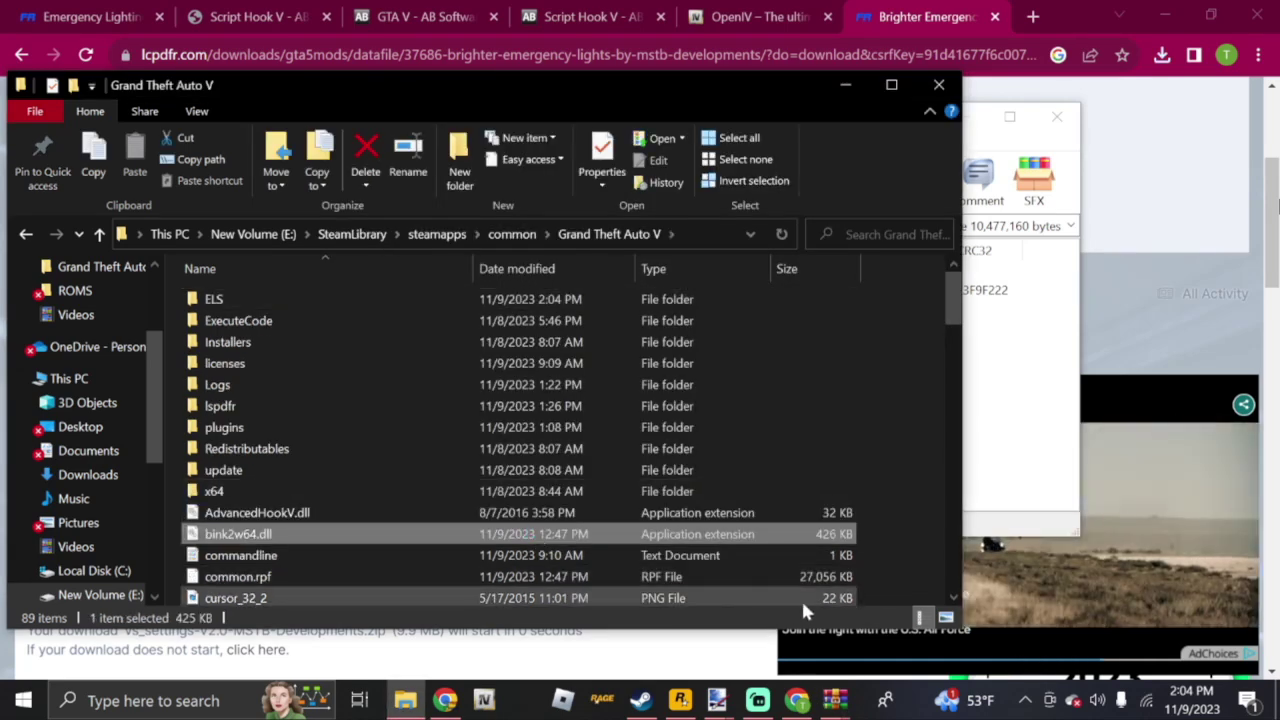
pyautogui.click(835, 700)
pyautogui.click(819, 551)
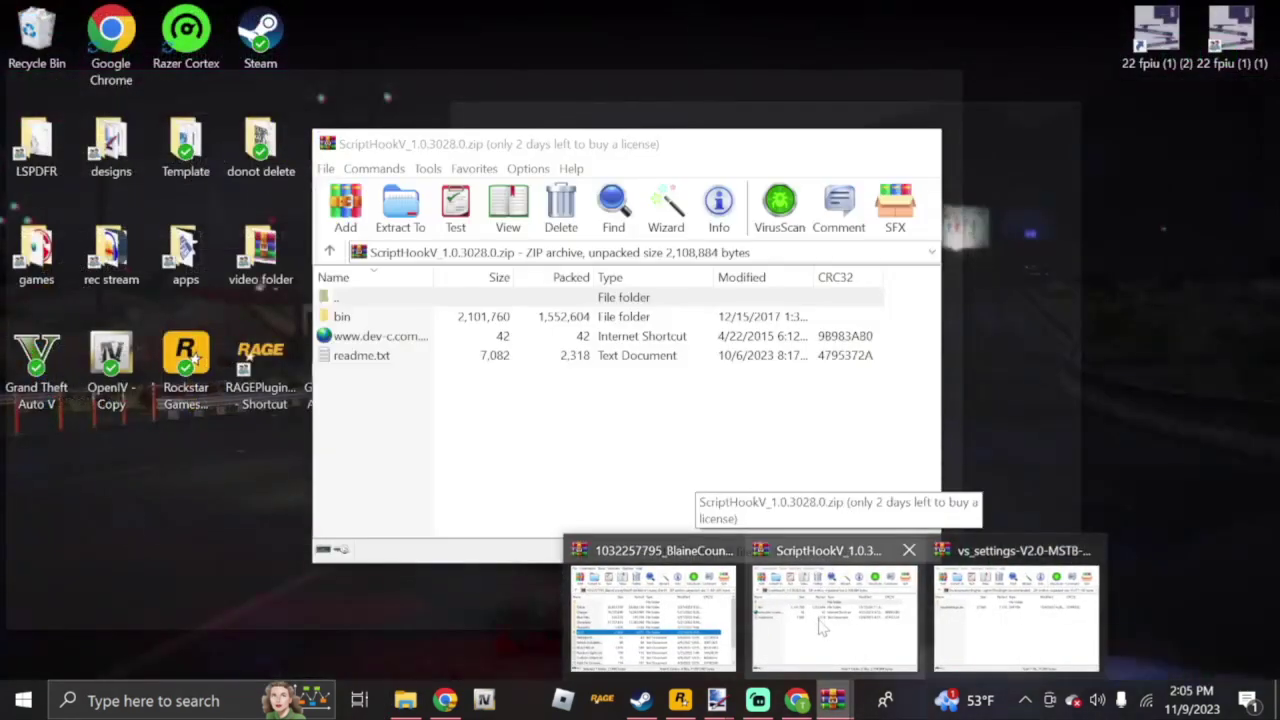
# - Copy ScriptHookV.dll, NativeTrainer.asi and dinput8.dll from the archive's bin folder into the game folder
pyautogui.click(820, 622)
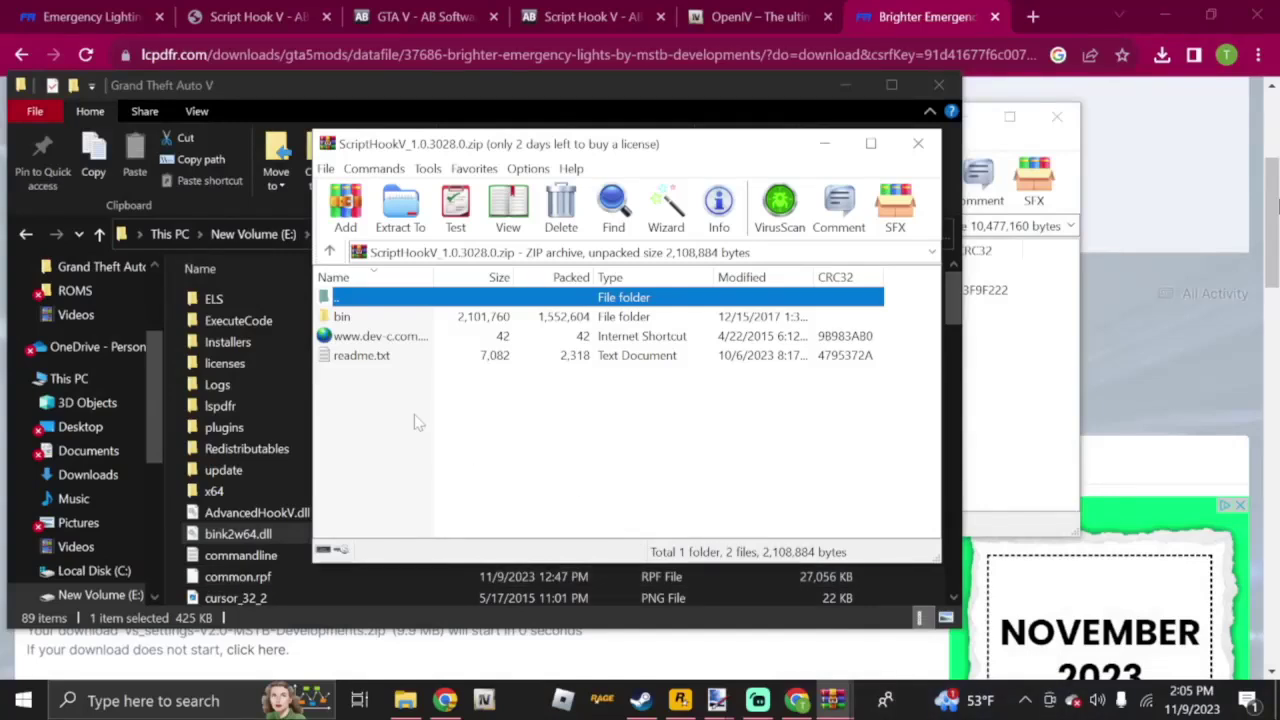
pyautogui.doubleClick(398, 318)
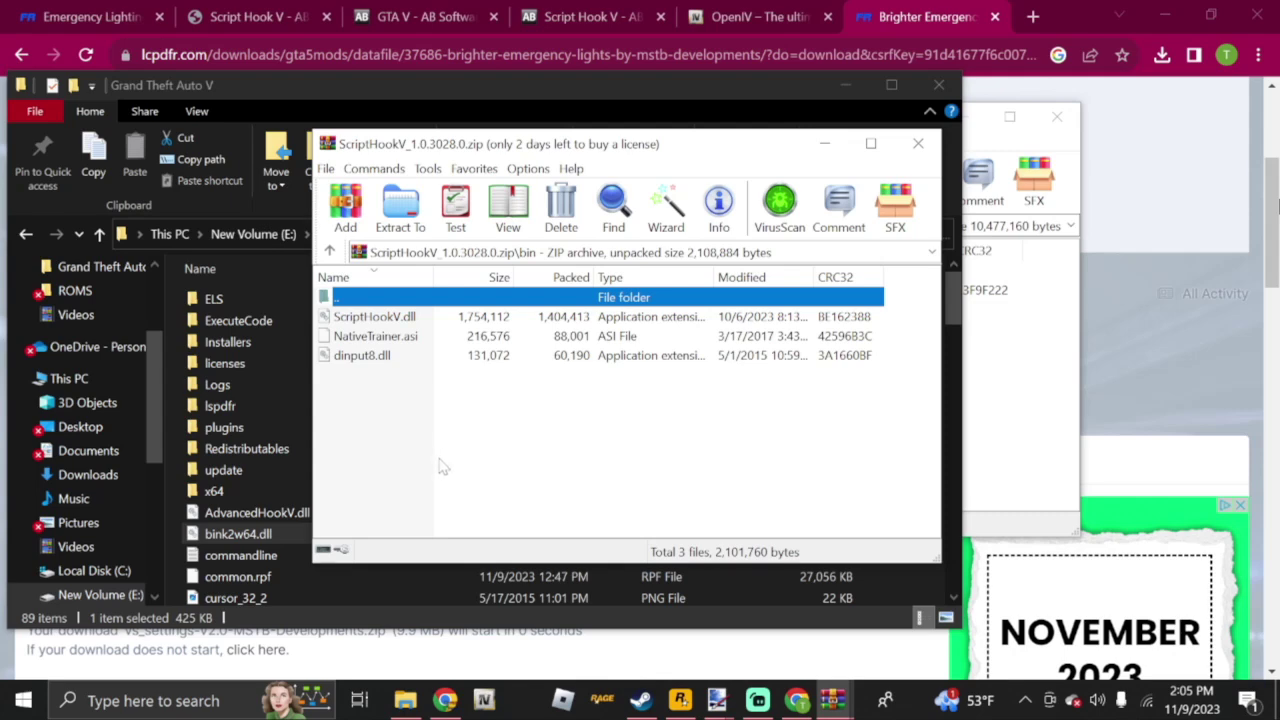
pyautogui.hotkey('ctrl', 'a')
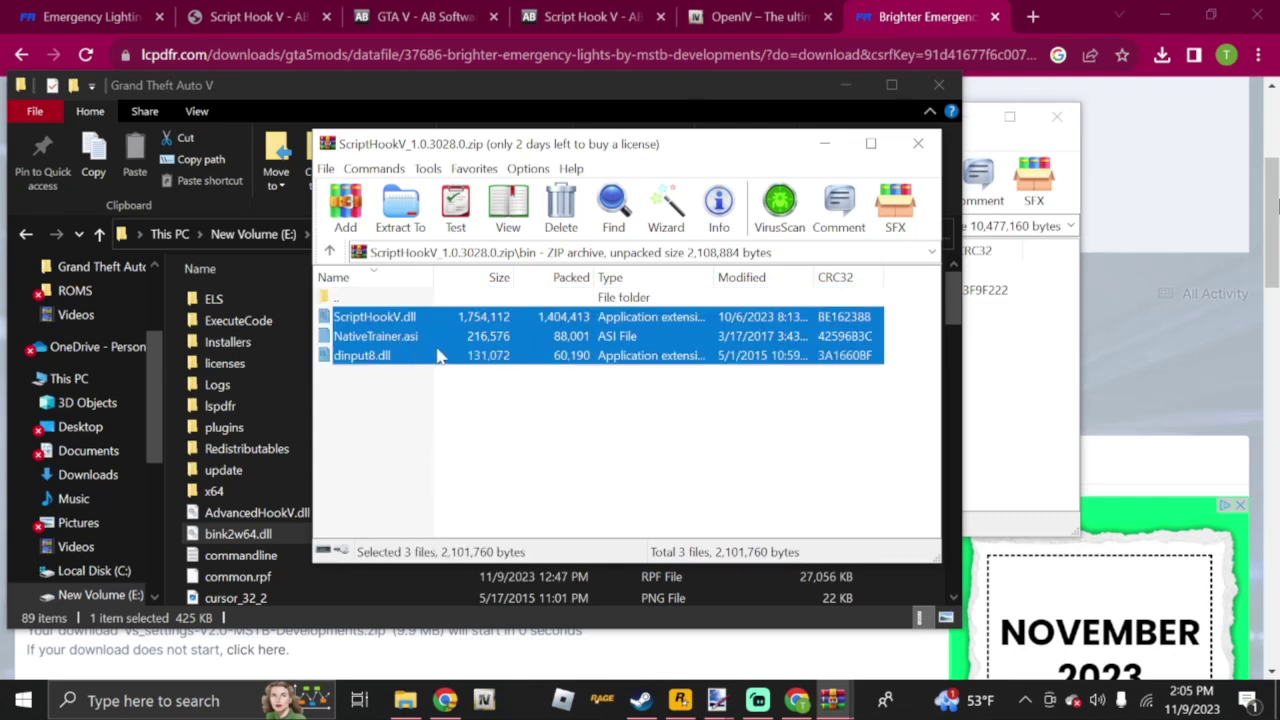
pyautogui.moveTo(255, 553); pyautogui.dragTo(258, 558)
pyautogui.scroll(-2, 410, 430)
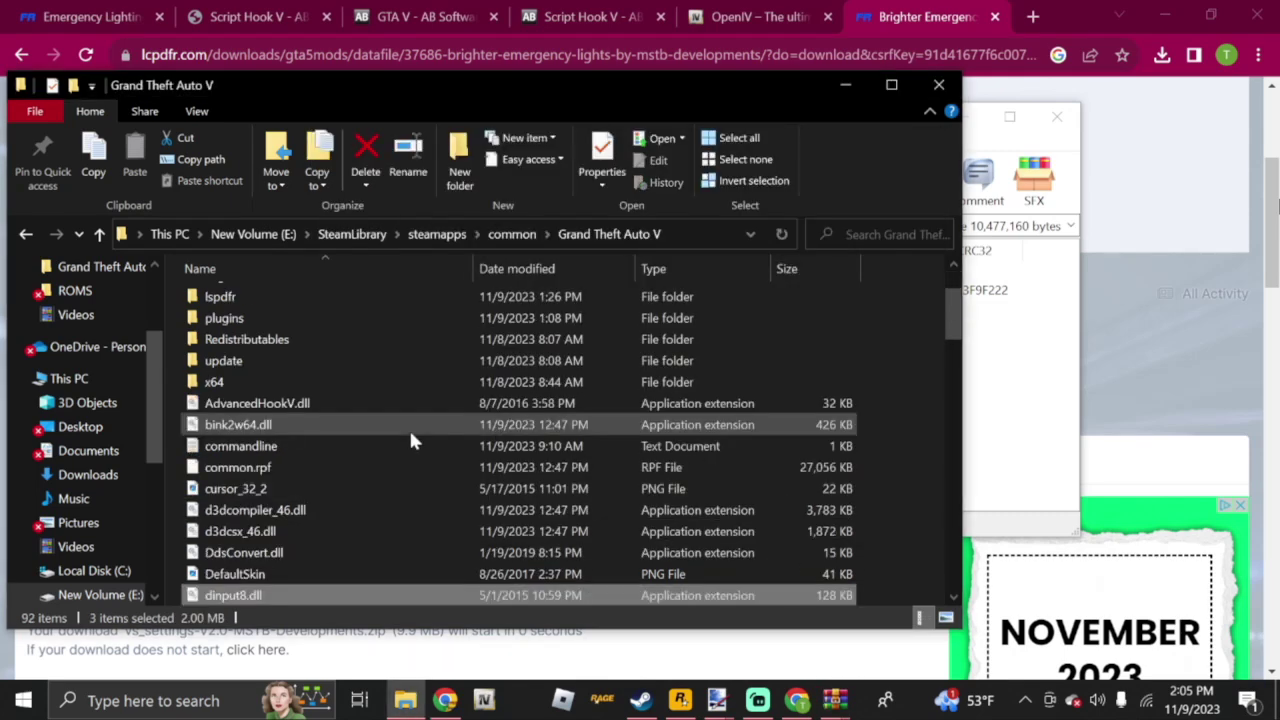
# - Close the Script Hook V archive and bring up the Blaine County Sheriff archive
pyautogui.click(1000, 160)
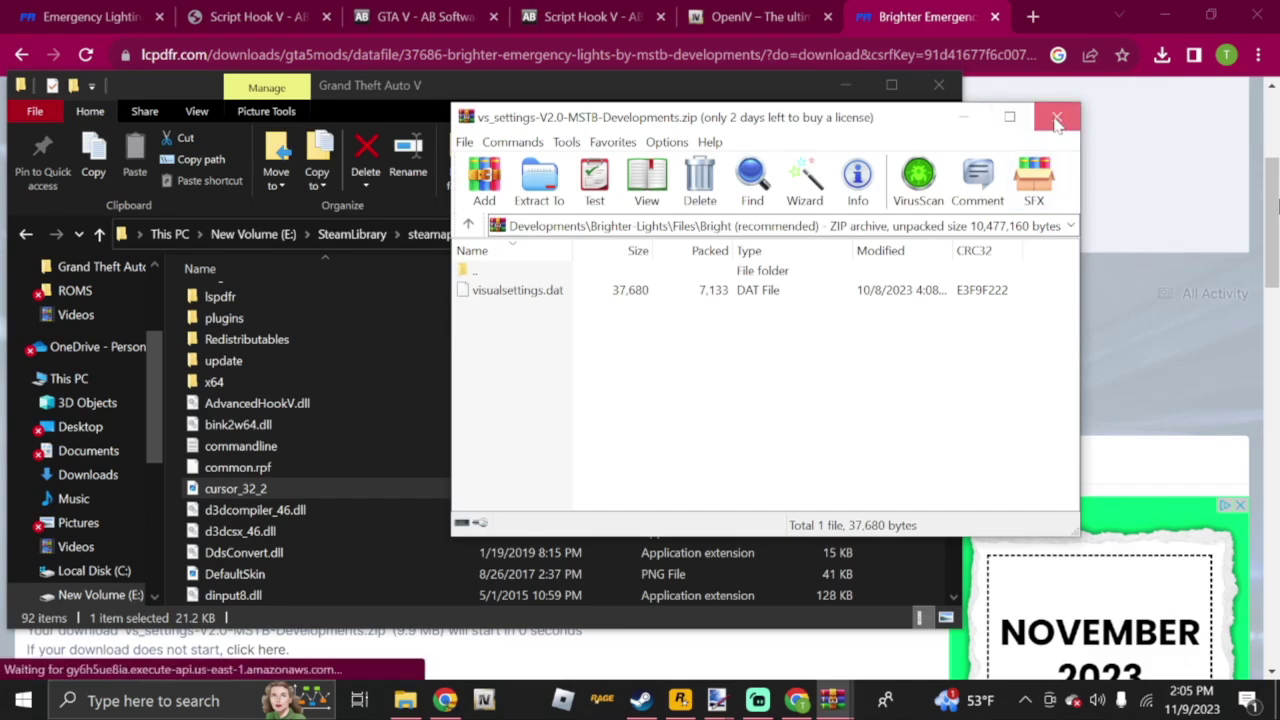
pyautogui.moveTo(833, 700)
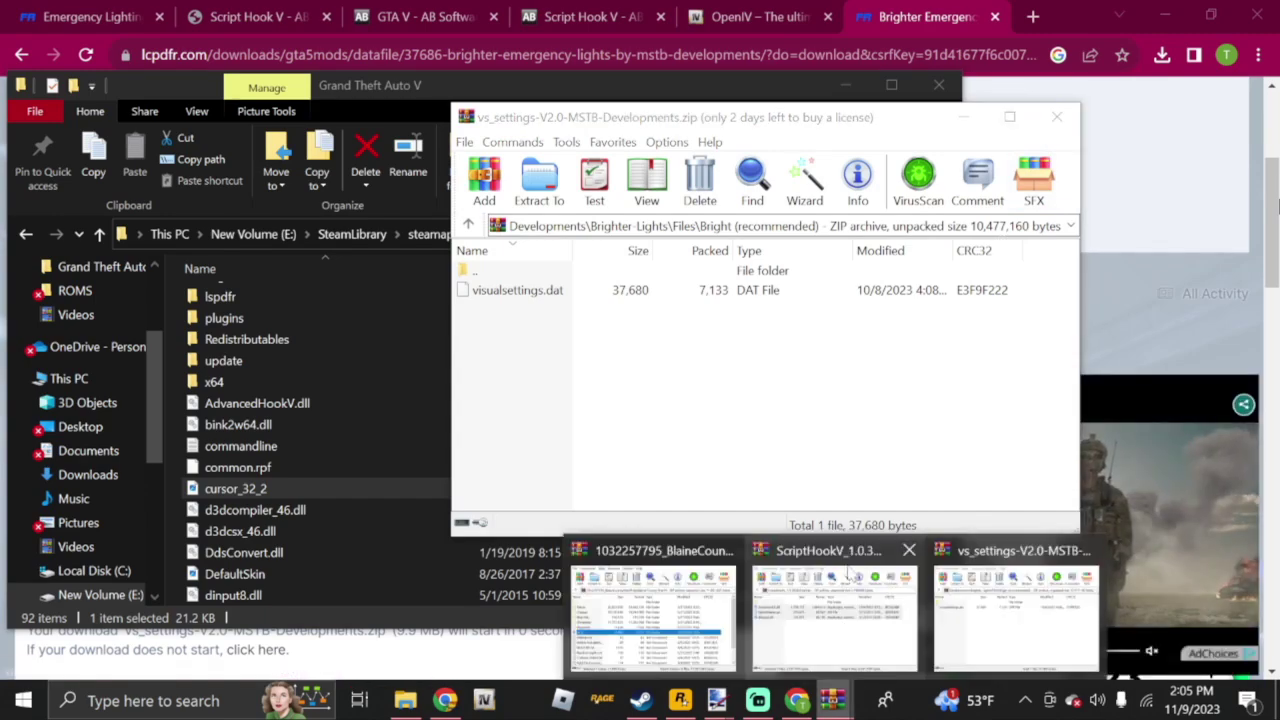
pyautogui.click(907, 551)
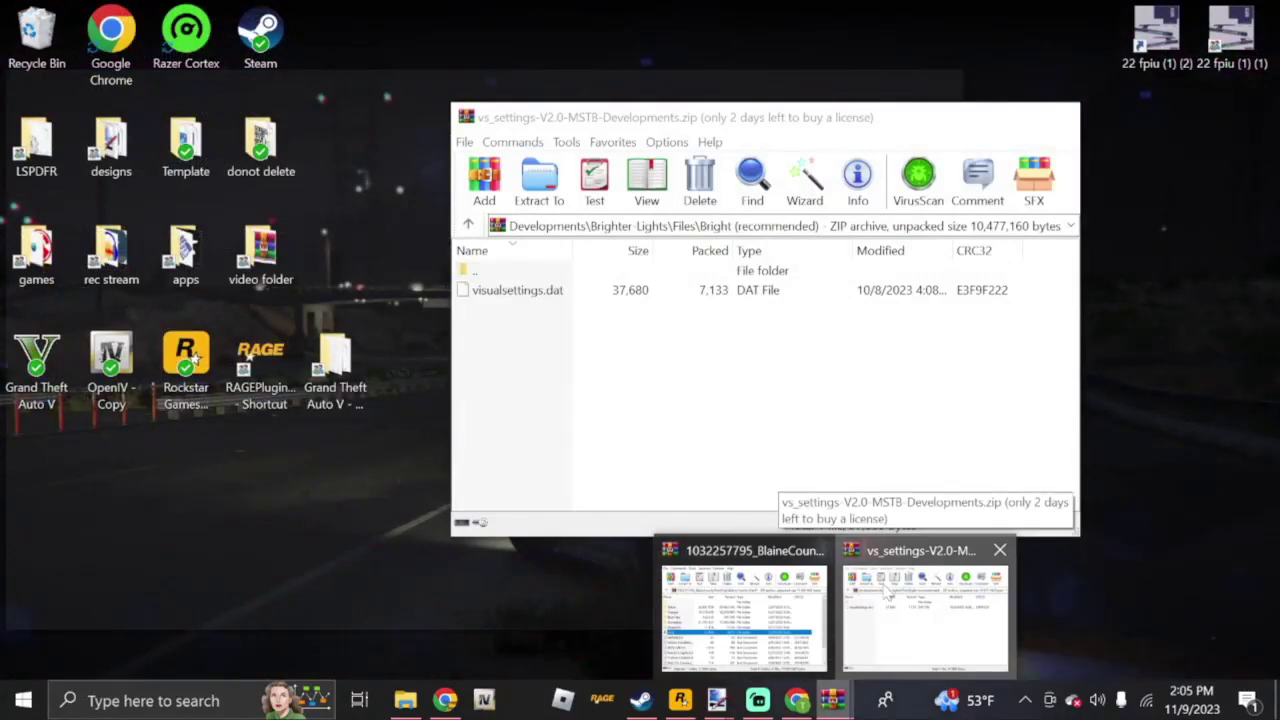
pyautogui.click(770, 600)
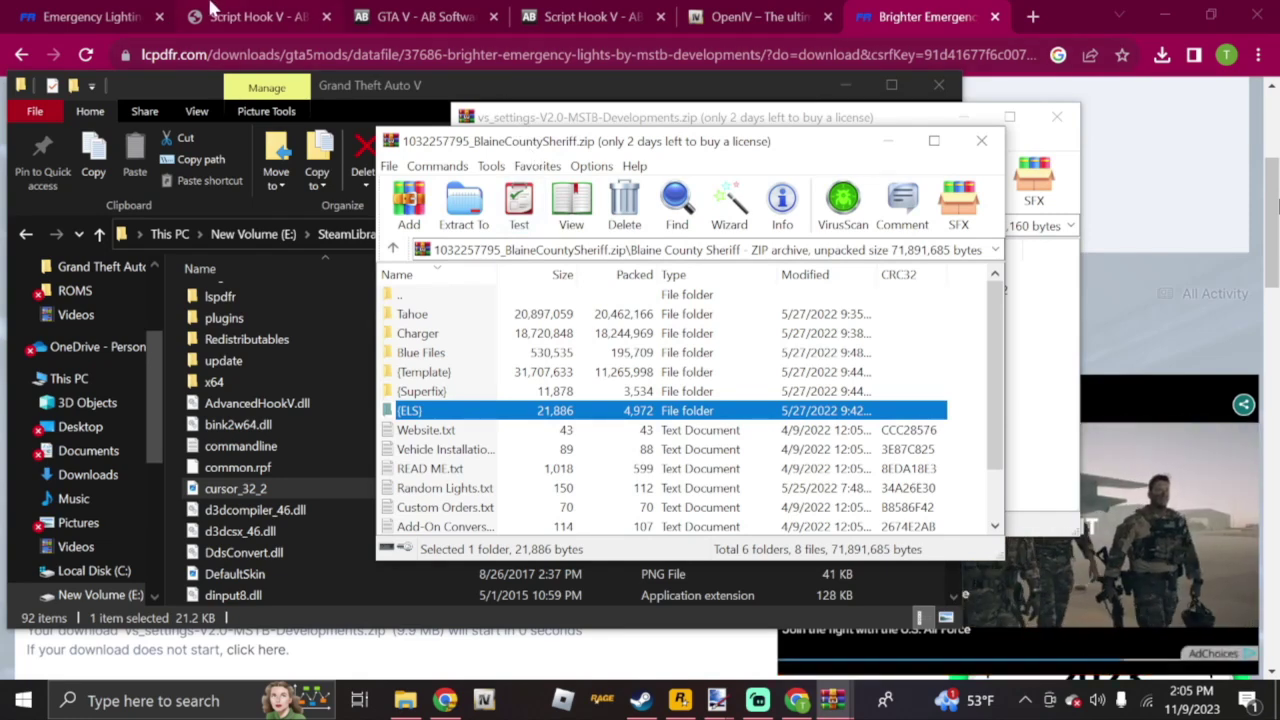
# - Open LCPDFR's Downloads section and browse the GTA5 Vehicle Models category
pyautogui.click(112, 10)
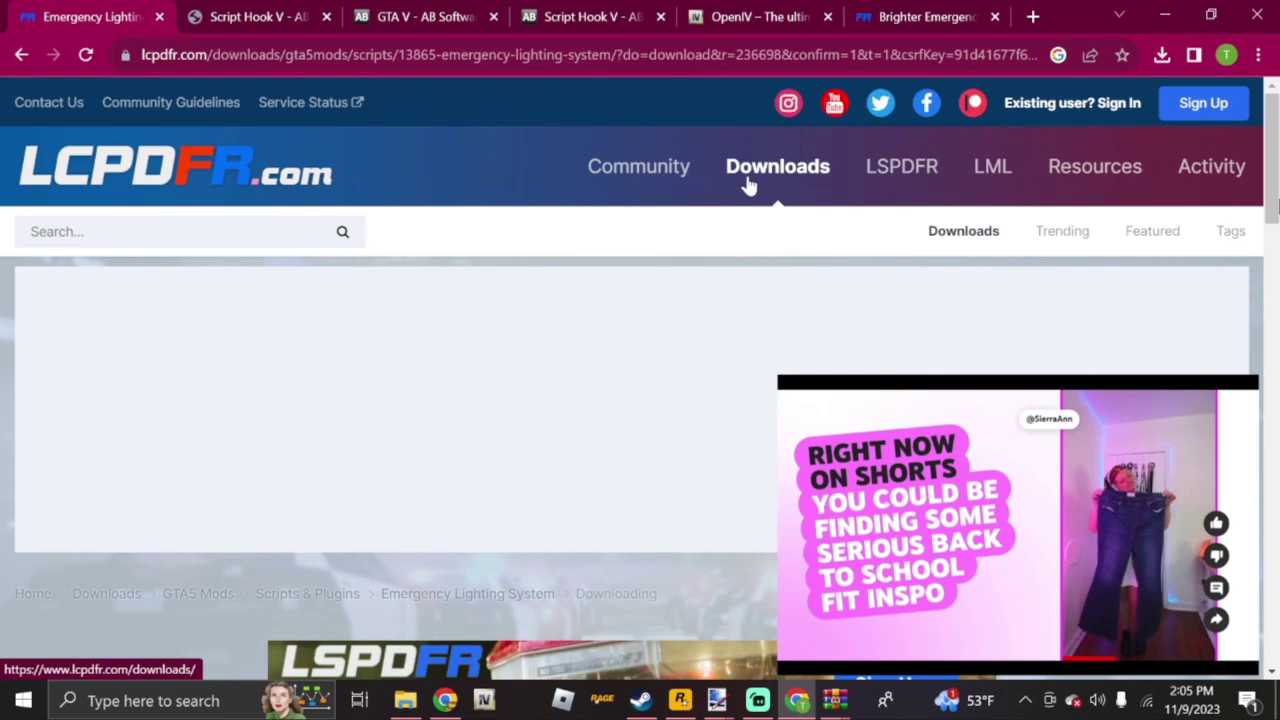
pyautogui.click(747, 178)
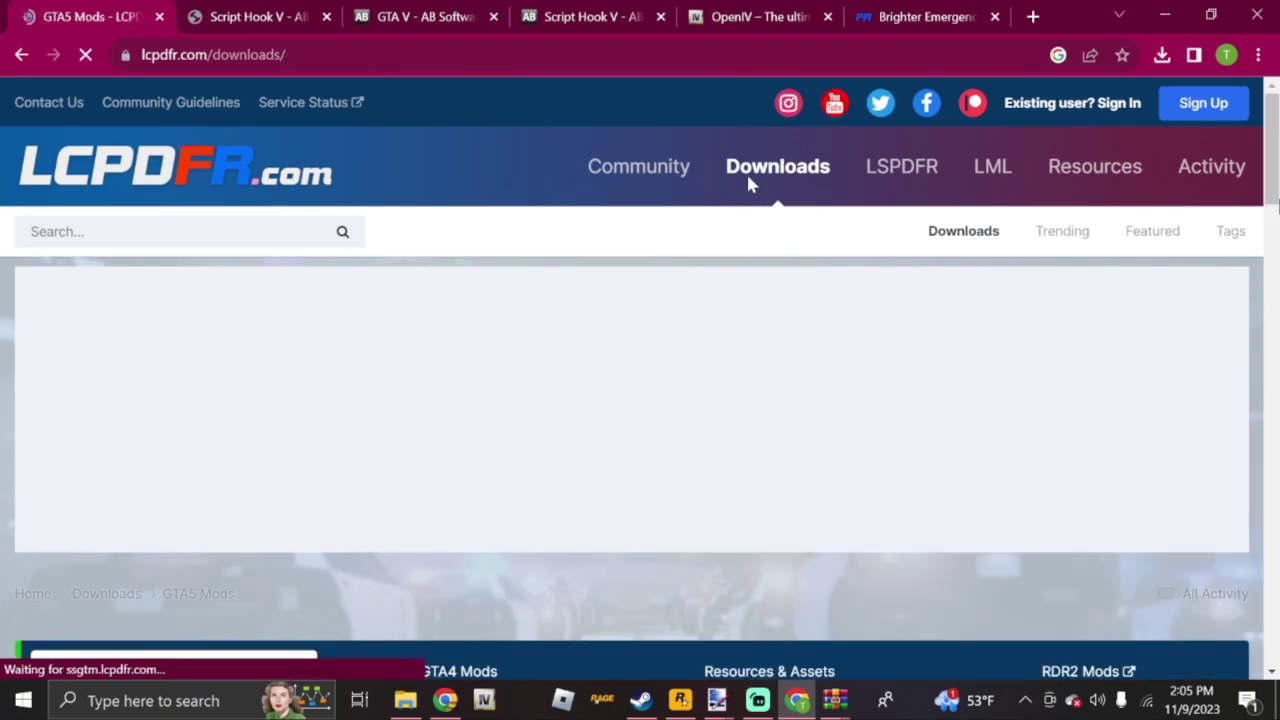
pyautogui.scroll(-3, 671, 411)
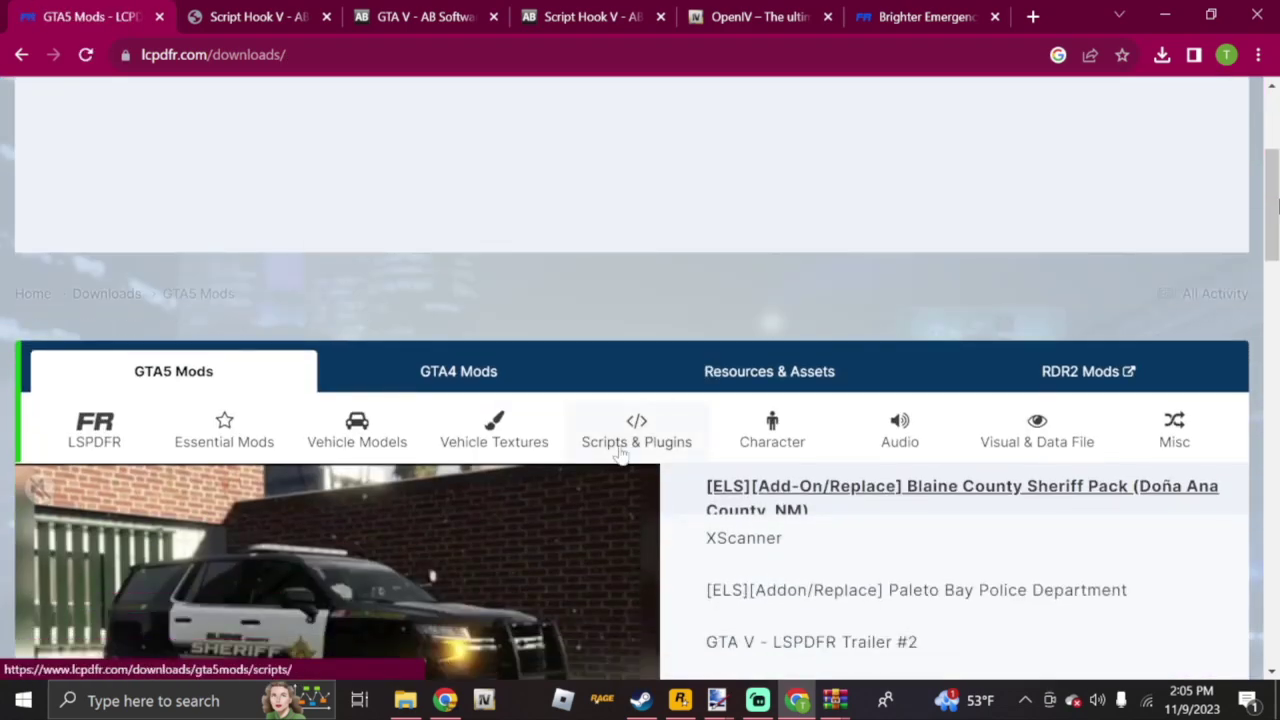
pyautogui.click(365, 446)
# - Filter vehicle models to ELS compatibility and scan results, led by the Blaine County Sheriff Pack
pyautogui.scroll(-3, 431, 440)
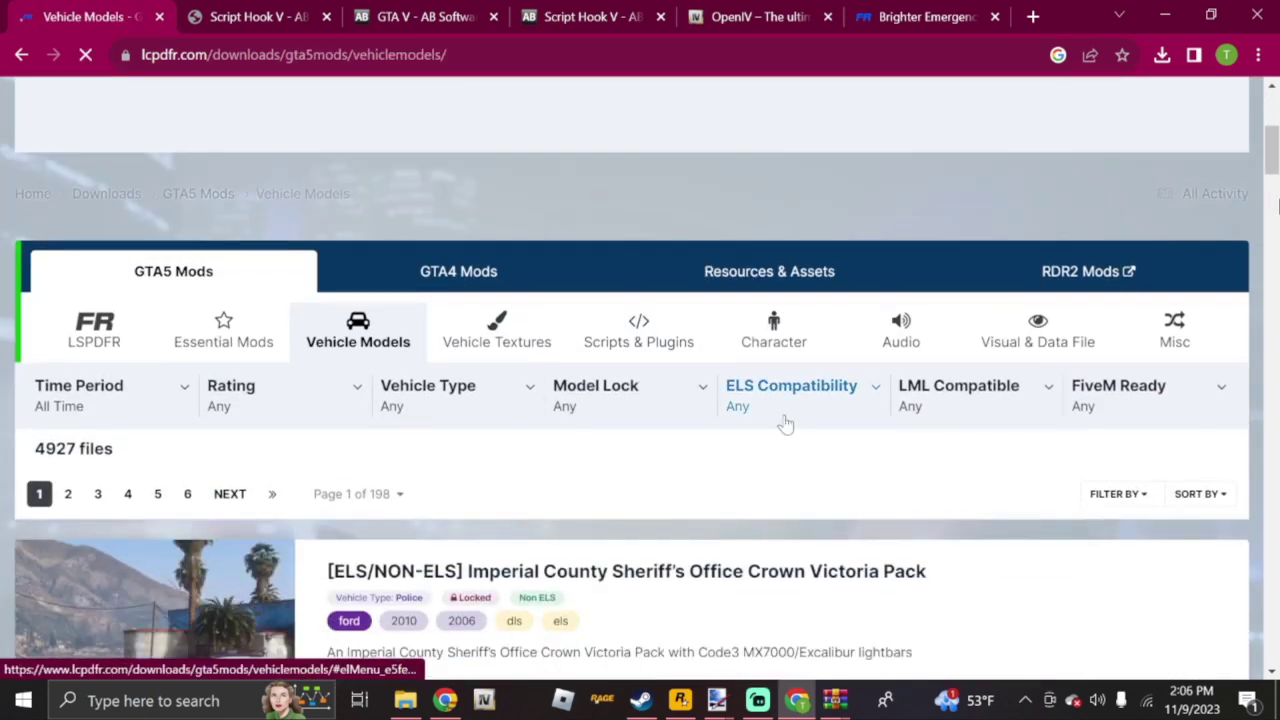
pyautogui.click(786, 425)
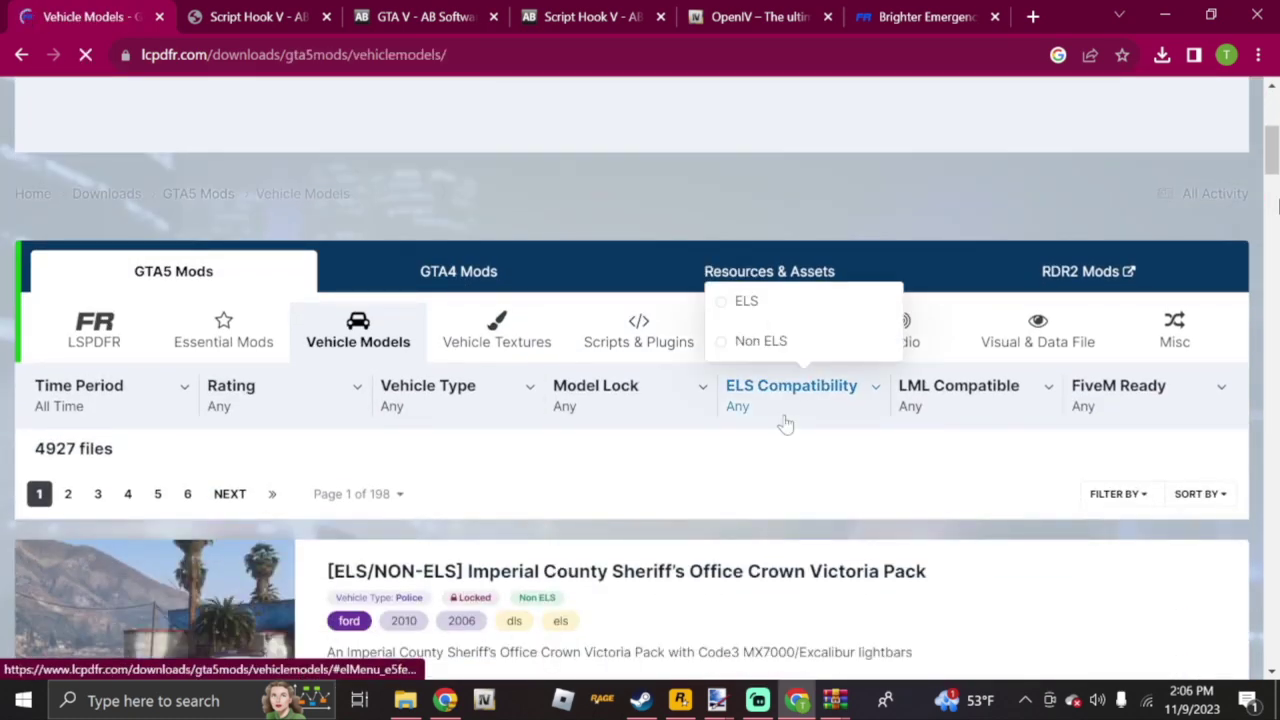
pyautogui.click(769, 306)
pyautogui.scroll(-2, 691, 434)
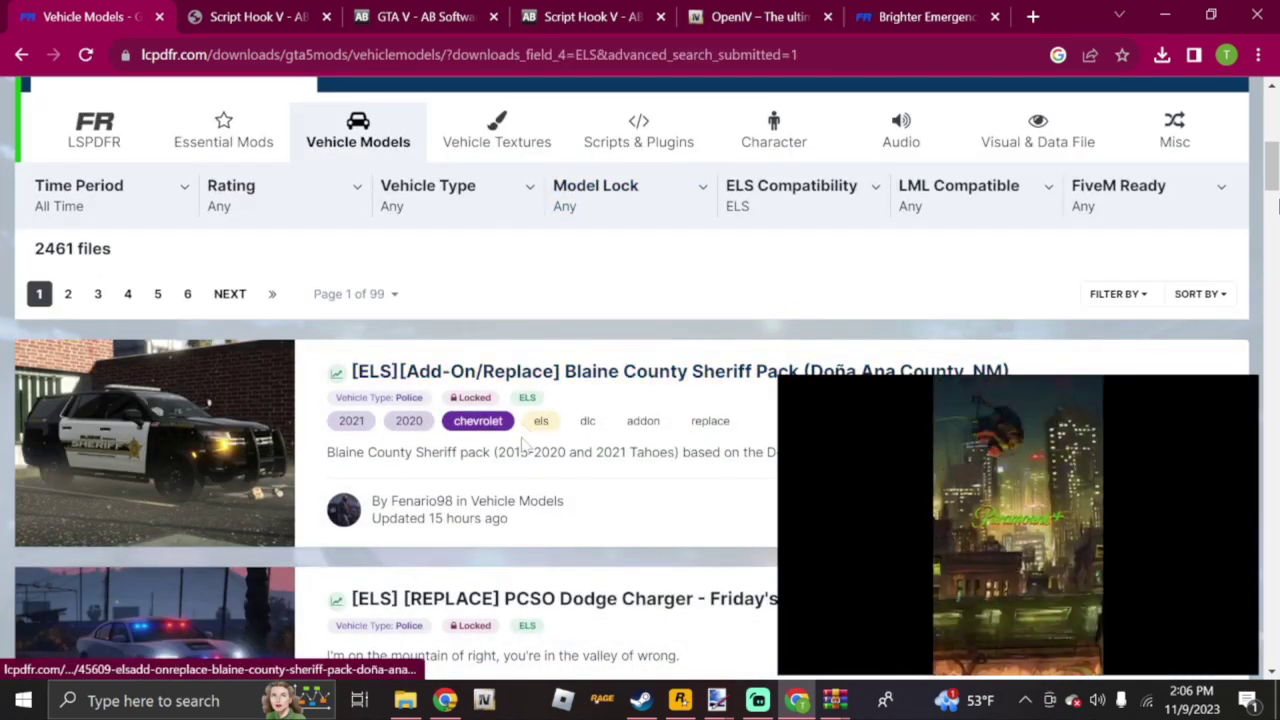
pyautogui.scroll(-2, 570, 425)
pyautogui.scroll(-3, 527, 462)
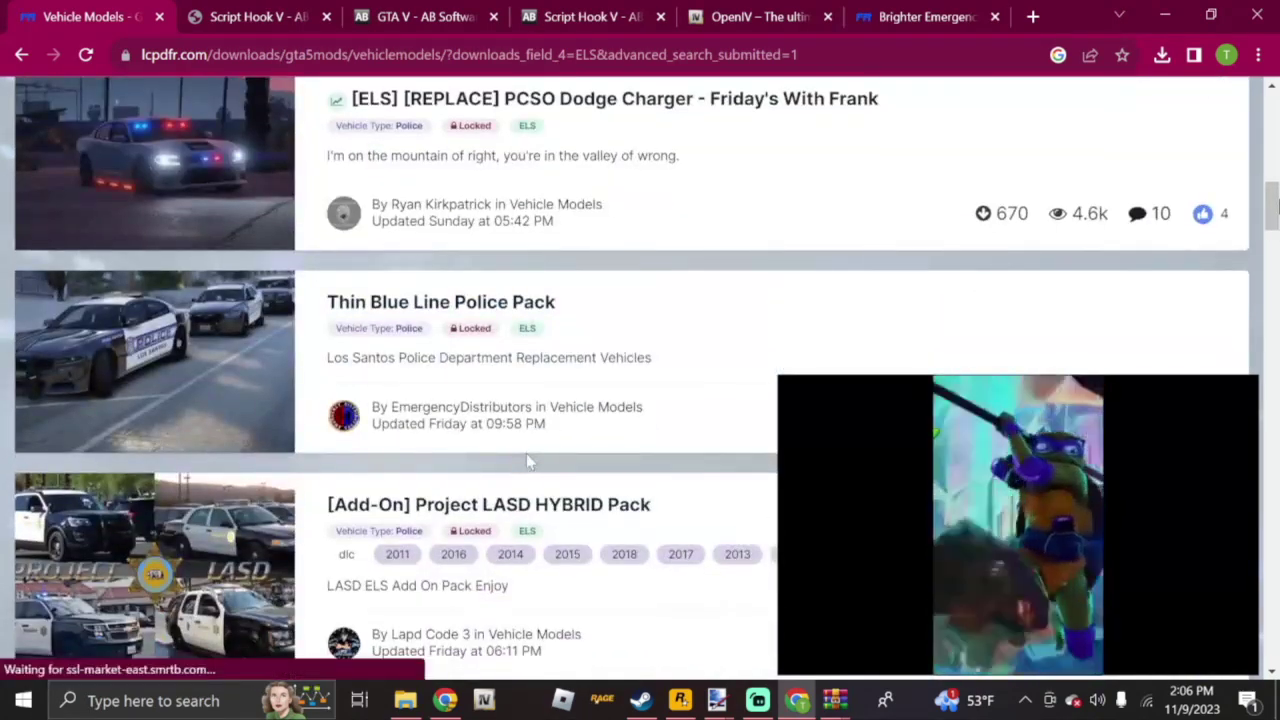
pyautogui.scroll(2, 528, 460)
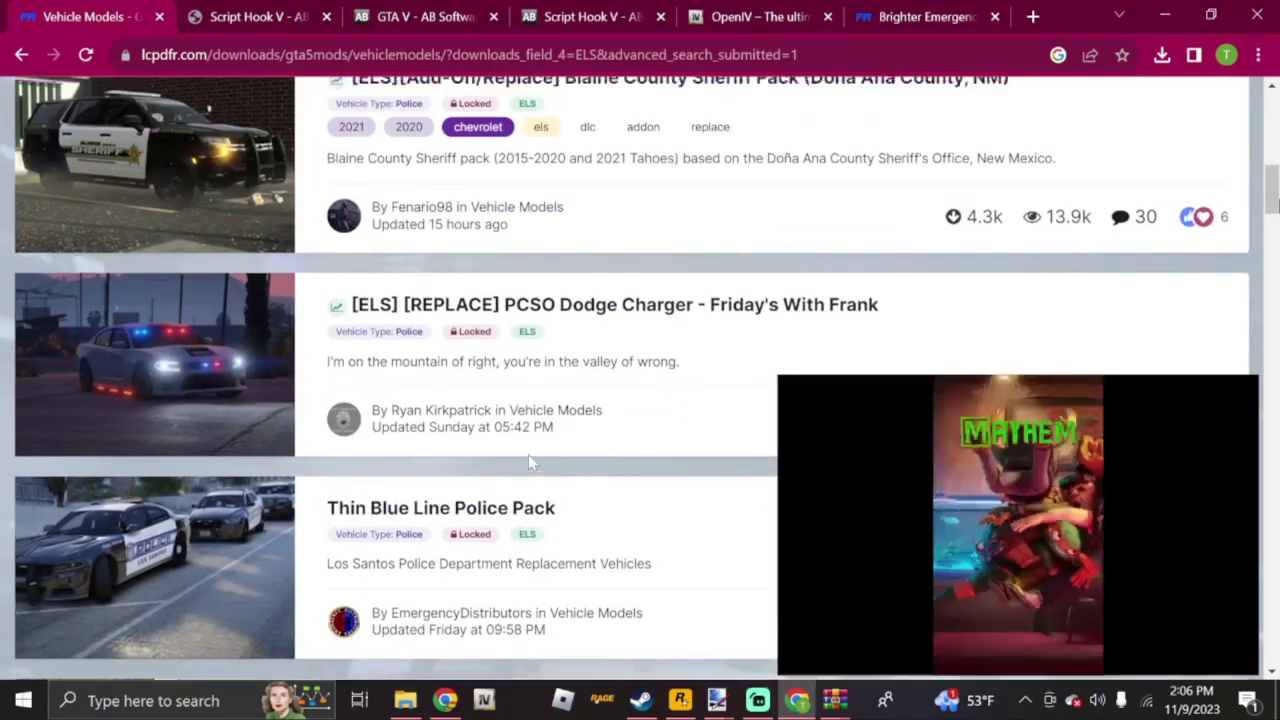
pyautogui.scroll(2, 528, 456)
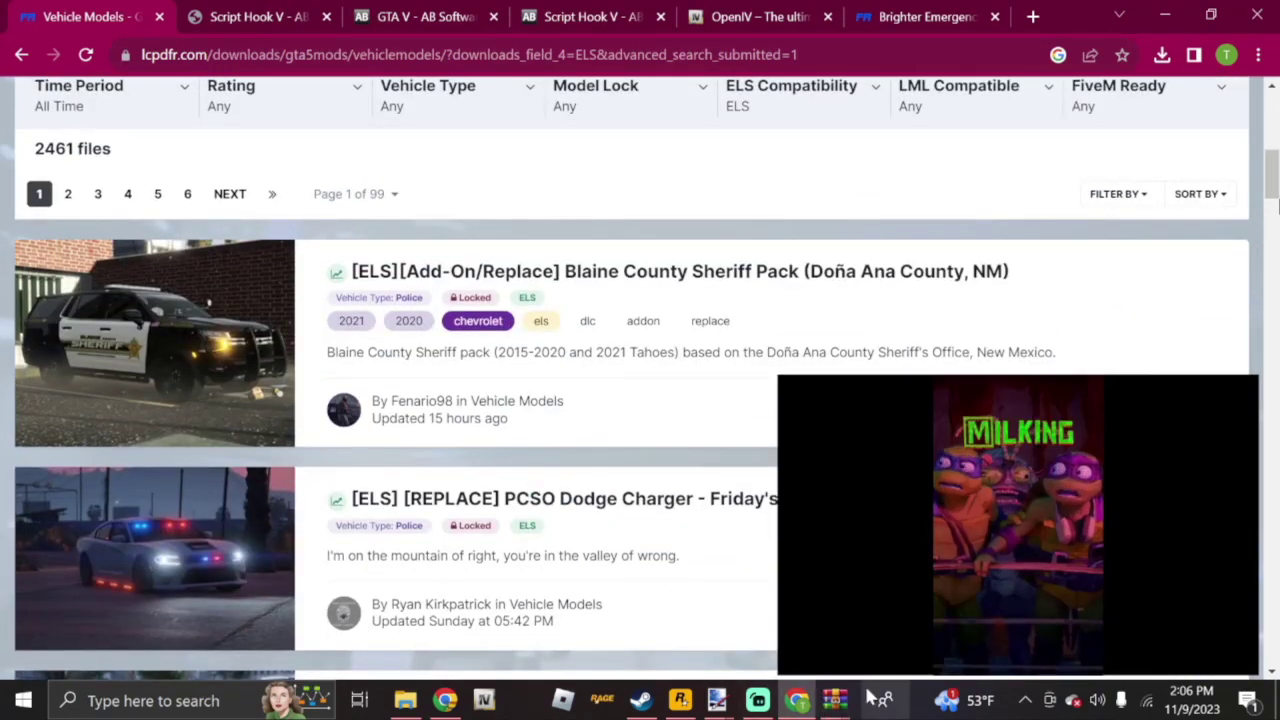
pyautogui.moveTo(838, 698)
pyautogui.moveTo(727, 640)
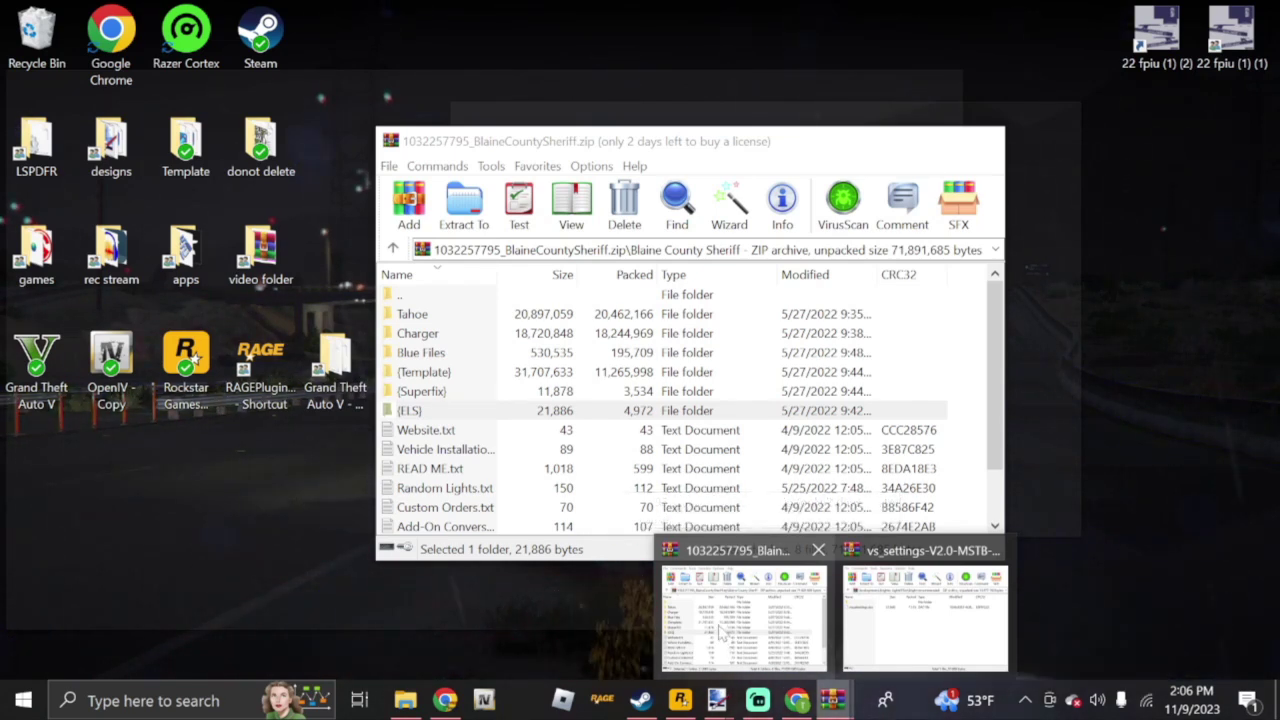
# - Open the (ELS) folder, check Tahoe, then open Charger to list sheriff.xml
pyautogui.click(720, 632)
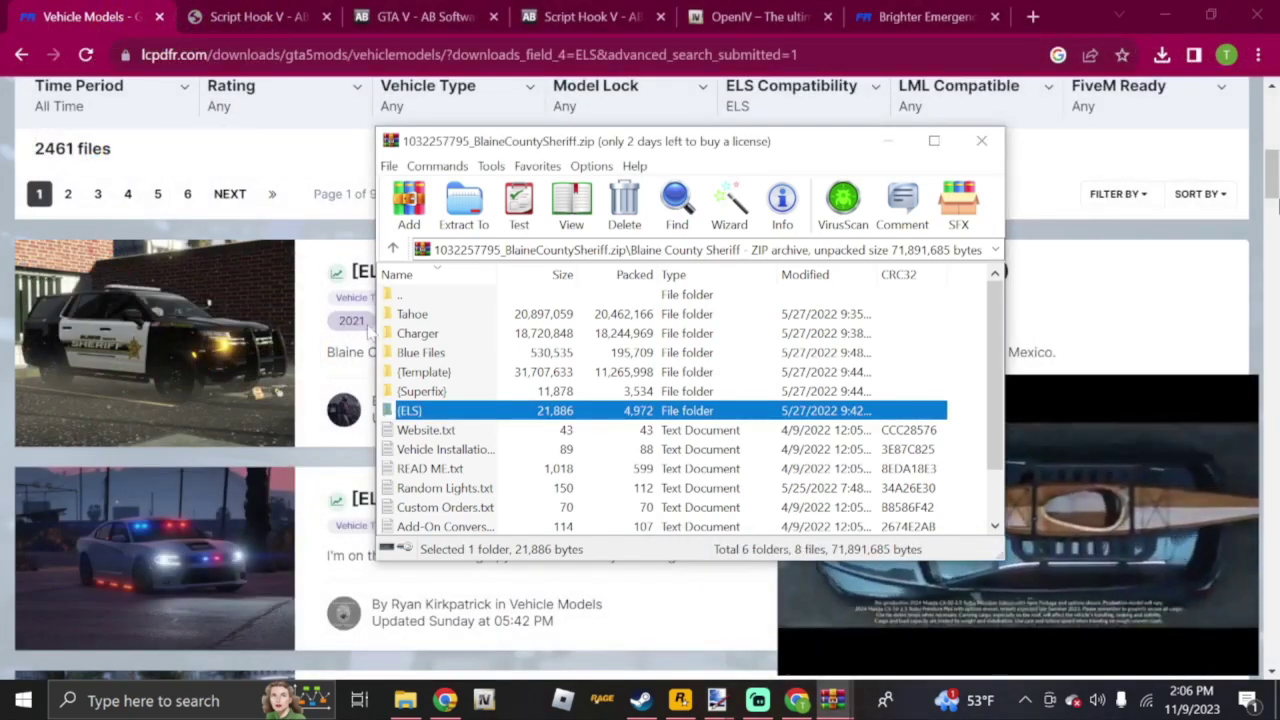
pyautogui.doubleClick(465, 411)
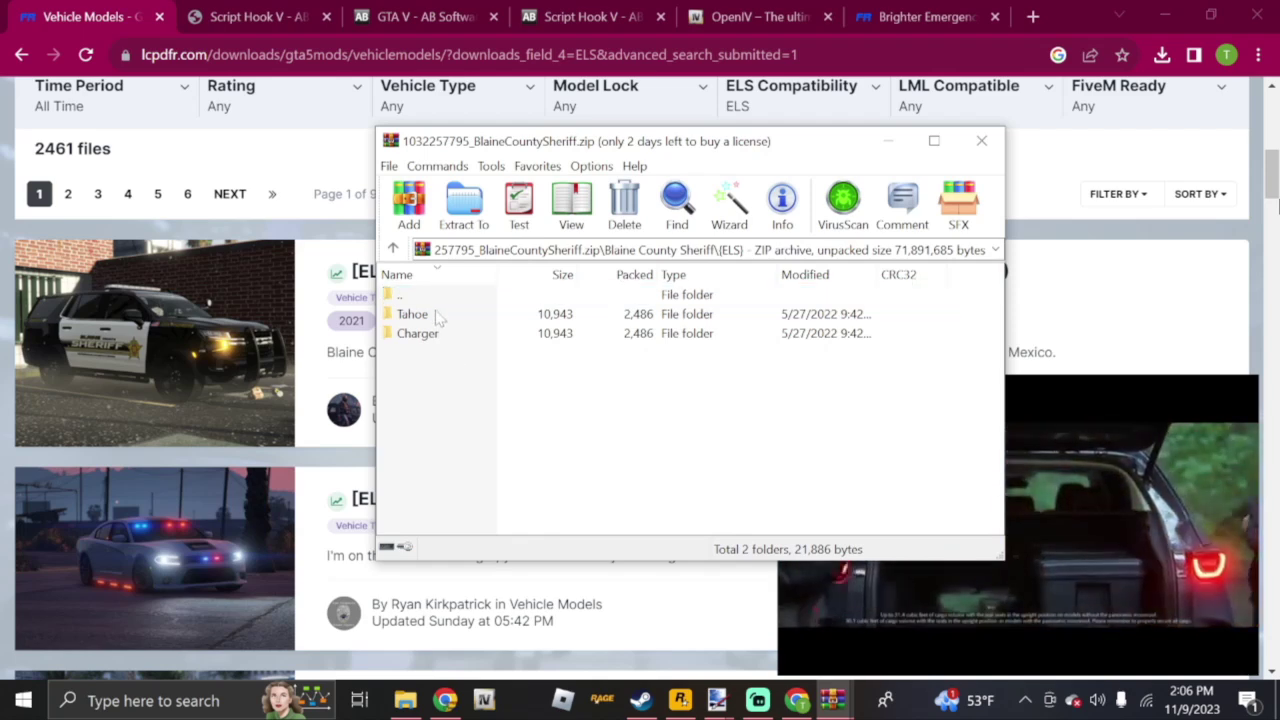
pyautogui.doubleClick(437, 315)
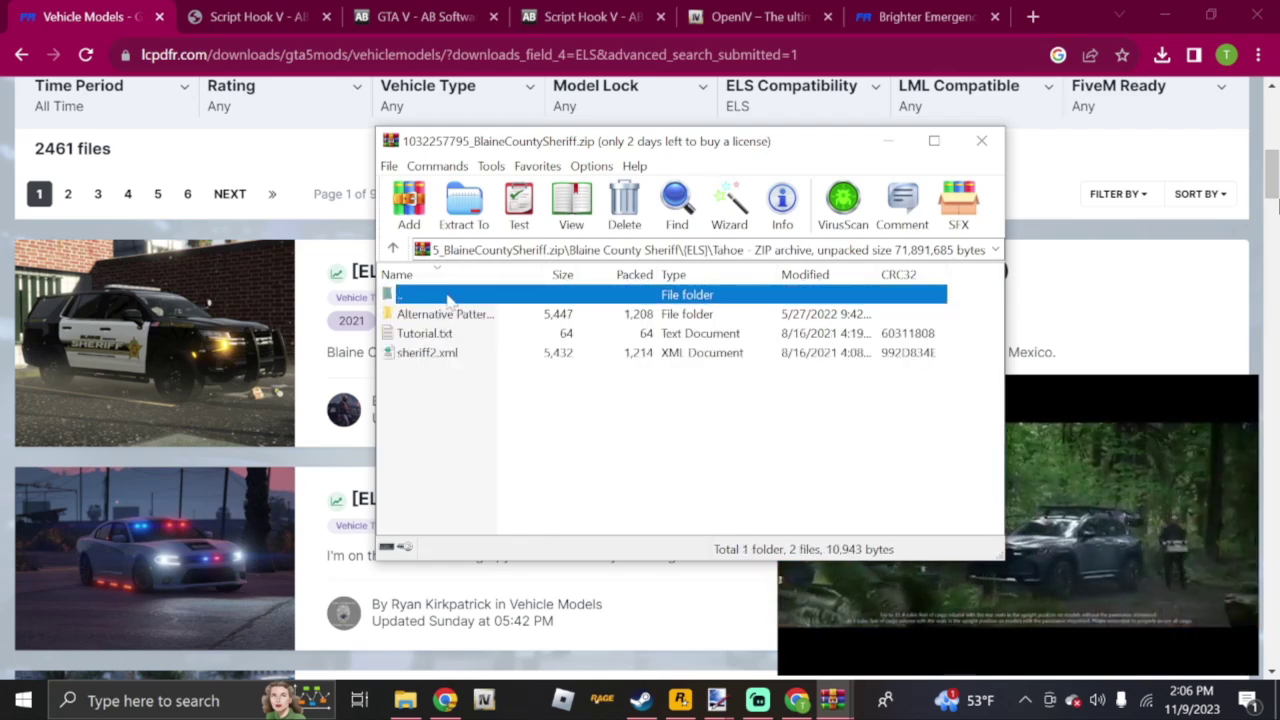
pyautogui.doubleClick(449, 298)
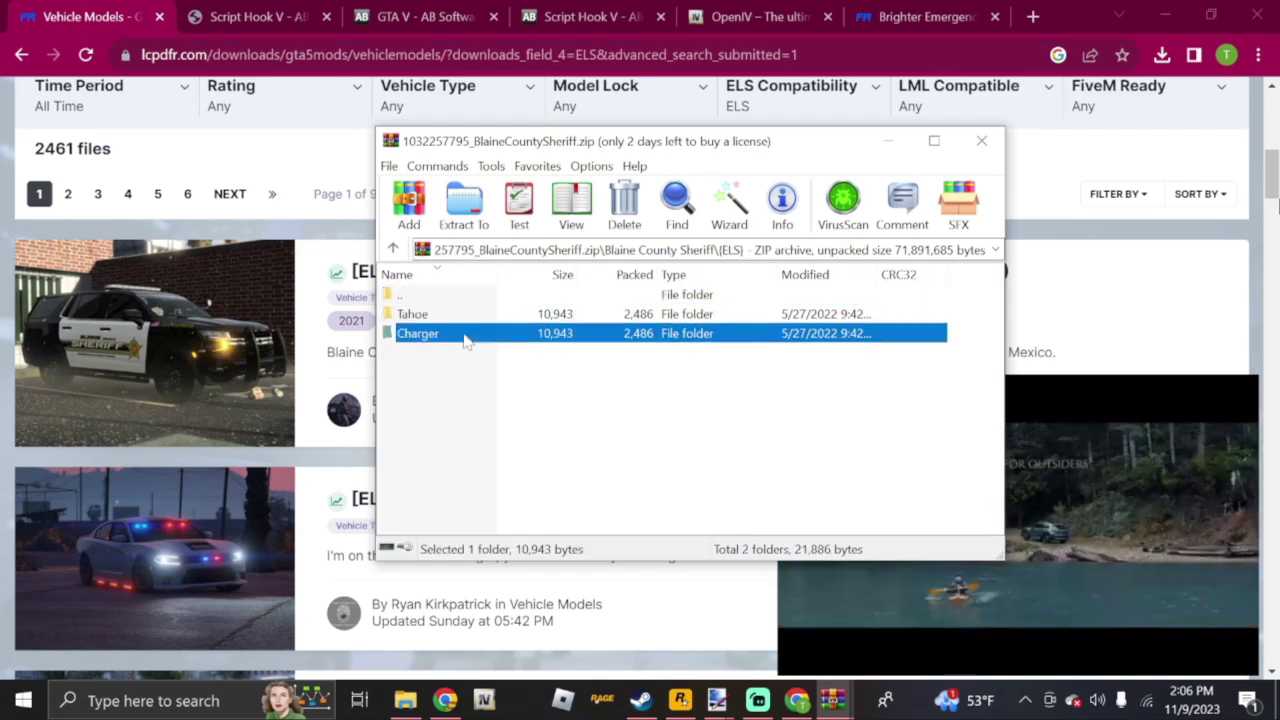
pyautogui.doubleClick(463, 335)
pyautogui.click(458, 356)
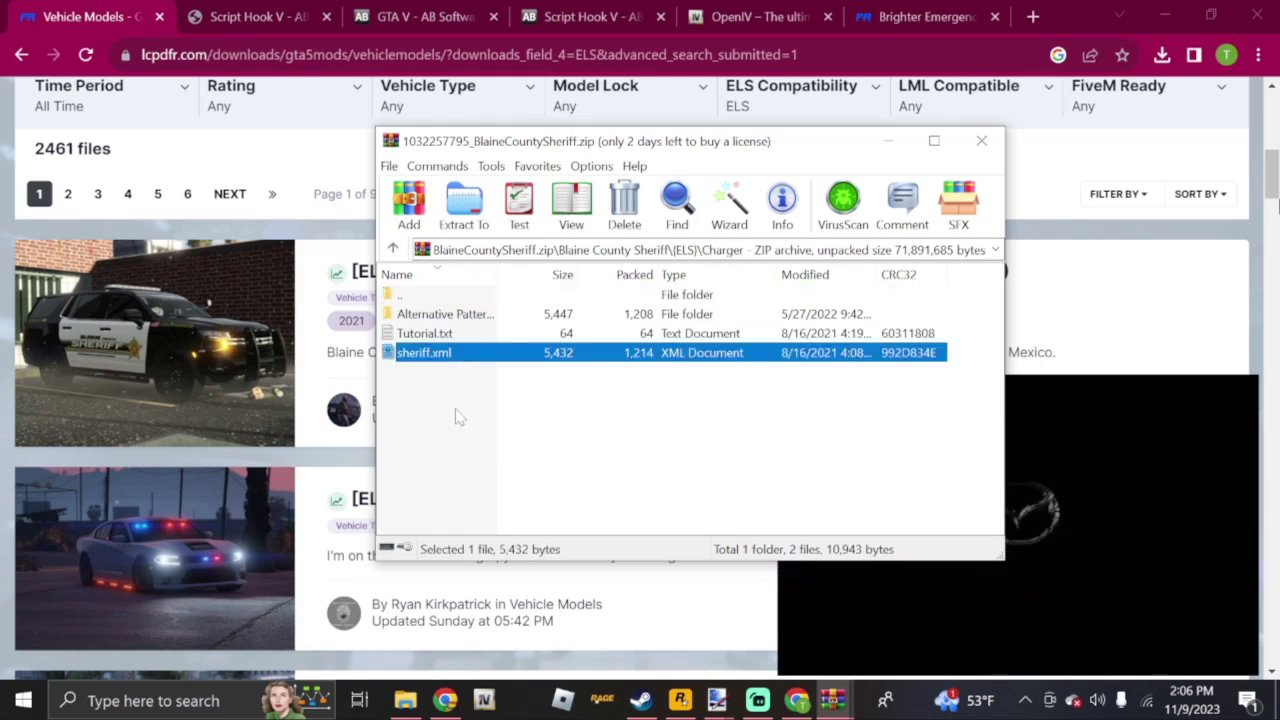
pyautogui.click(455, 418)
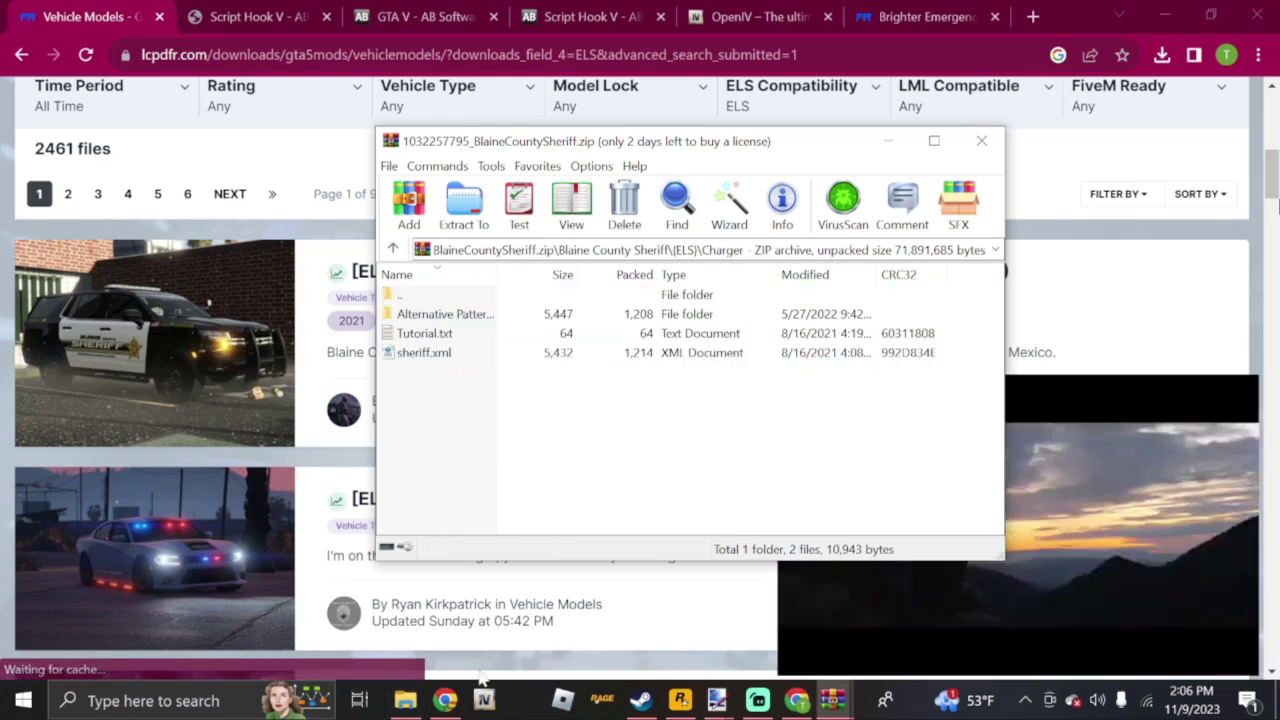
# - Navigate the Grand Theft Auto V folder to ELS > pack_default in File Explorer
pyautogui.click(405, 703)
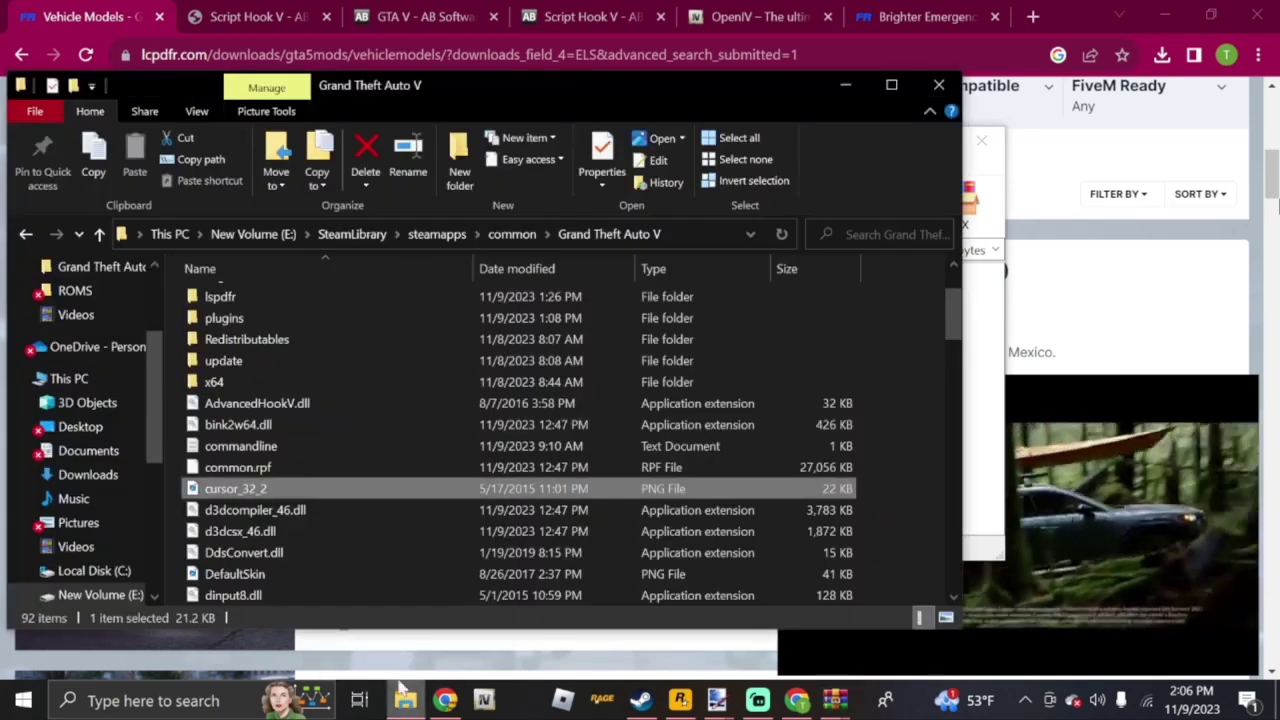
pyautogui.scroll(2, 300, 450)
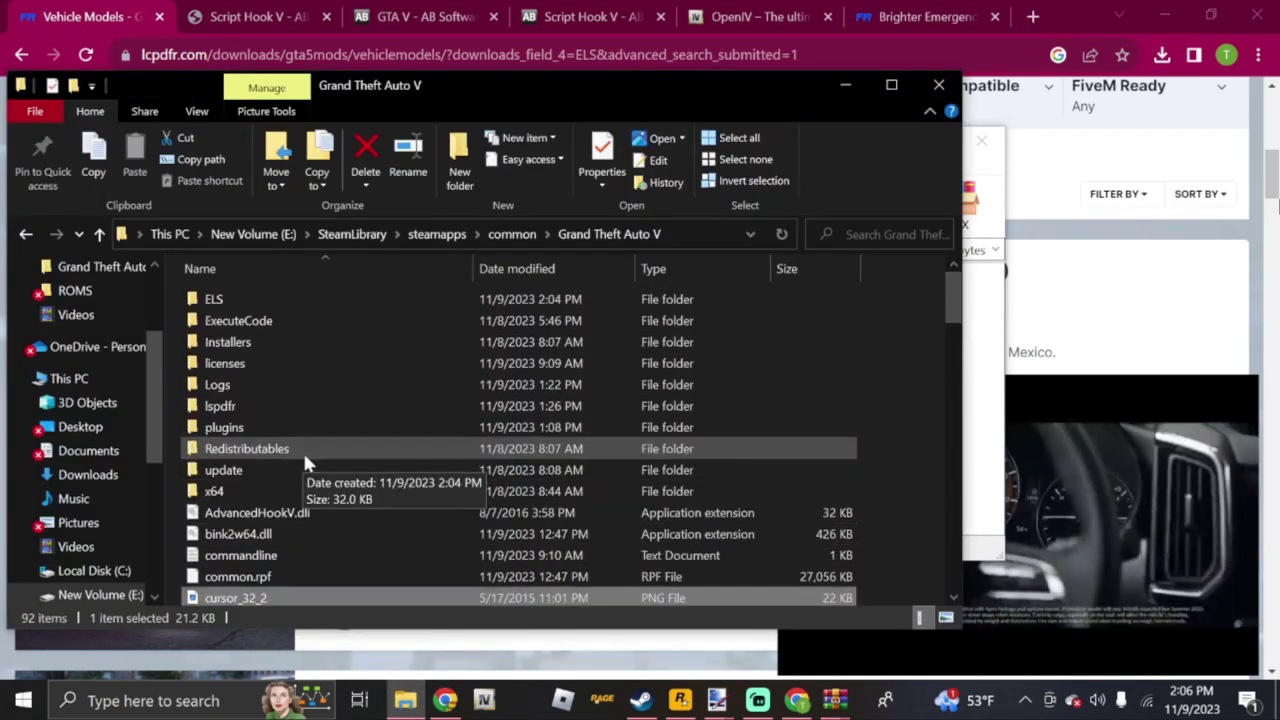
pyautogui.doubleClick(284, 298)
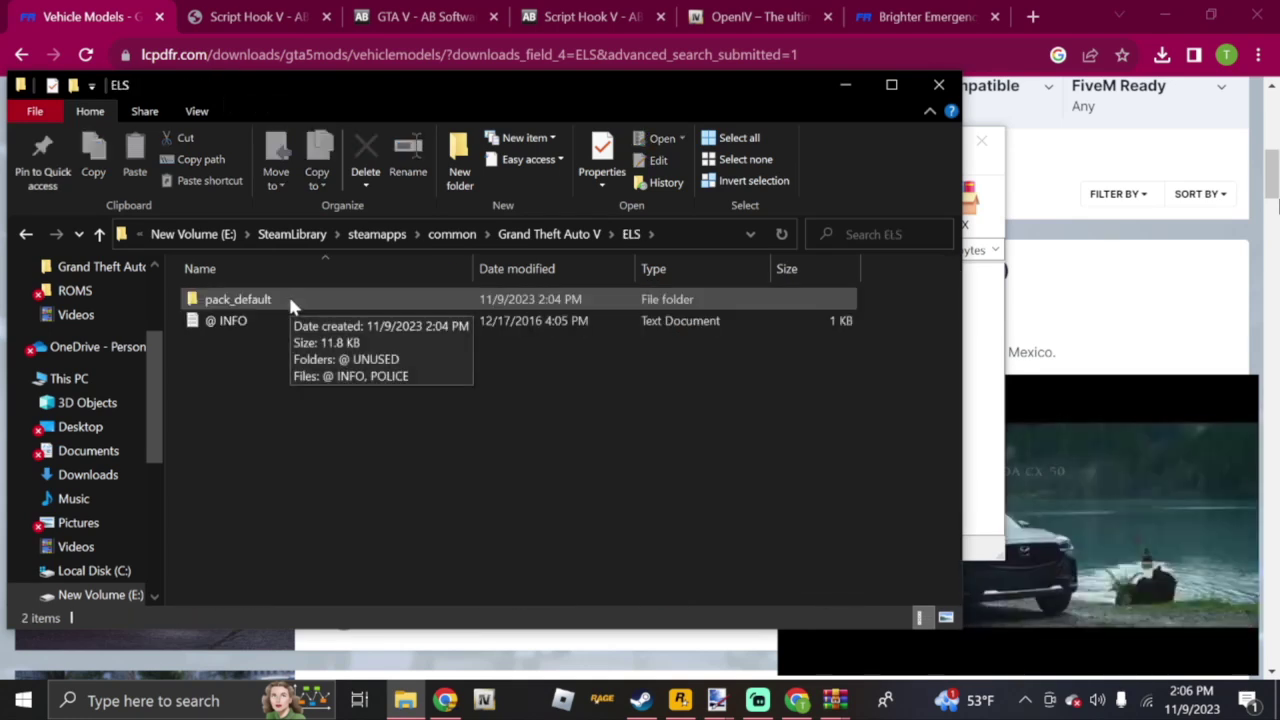
pyautogui.doubleClick(290, 300)
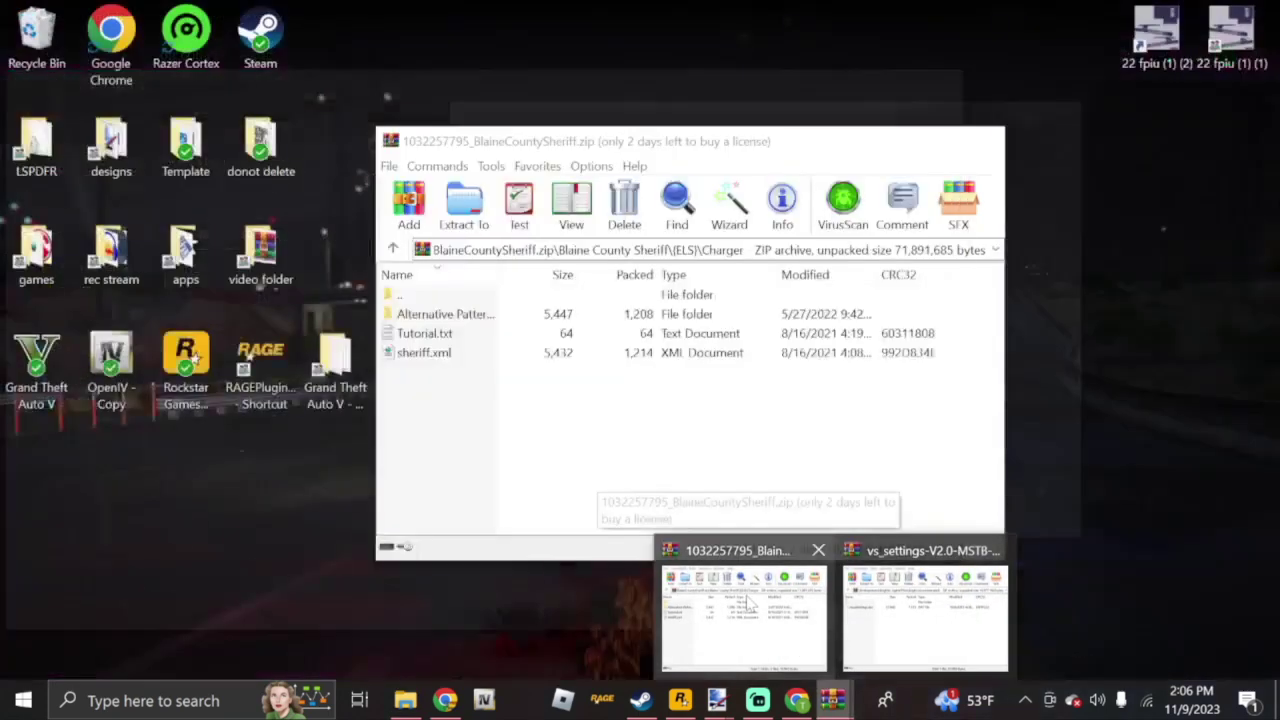
# - Copy sheriff.xml from Charger and sheriff2.xml from Tahoe in the archive into pack_default
pyautogui.click(746, 603)
pyautogui.moveTo(460, 357); pyautogui.dragTo(314, 395)
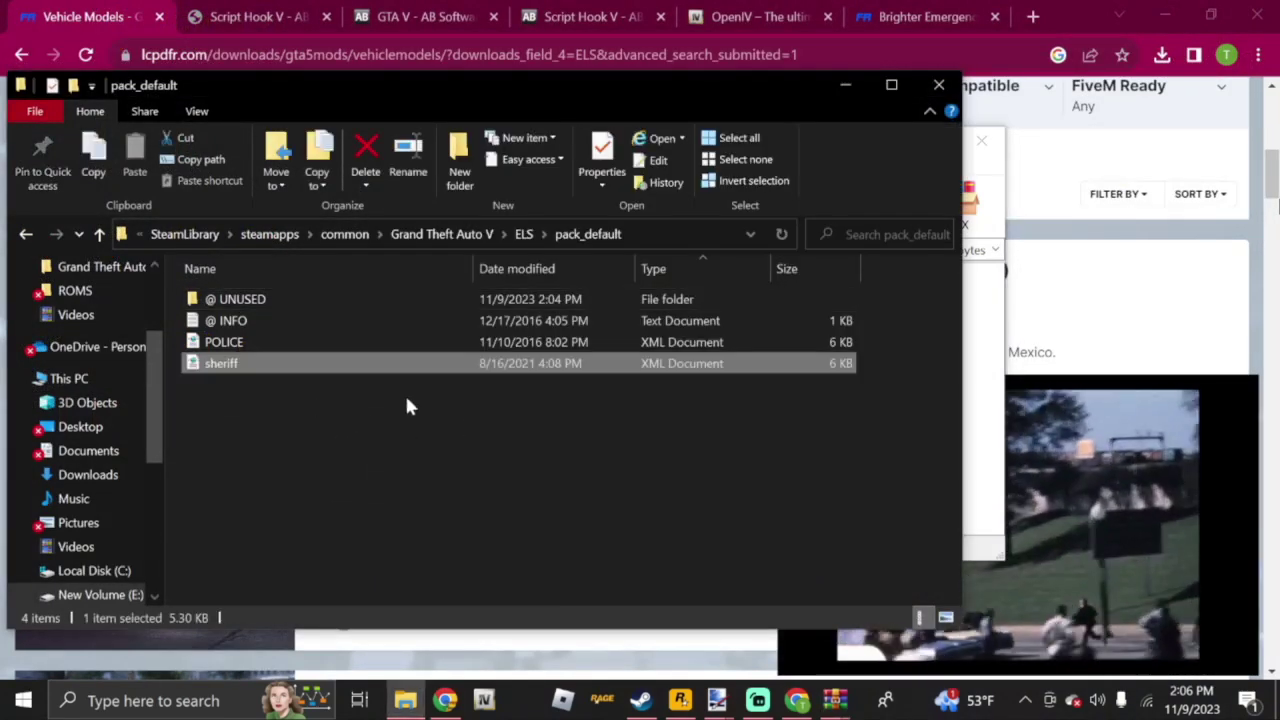
pyautogui.click(971, 440)
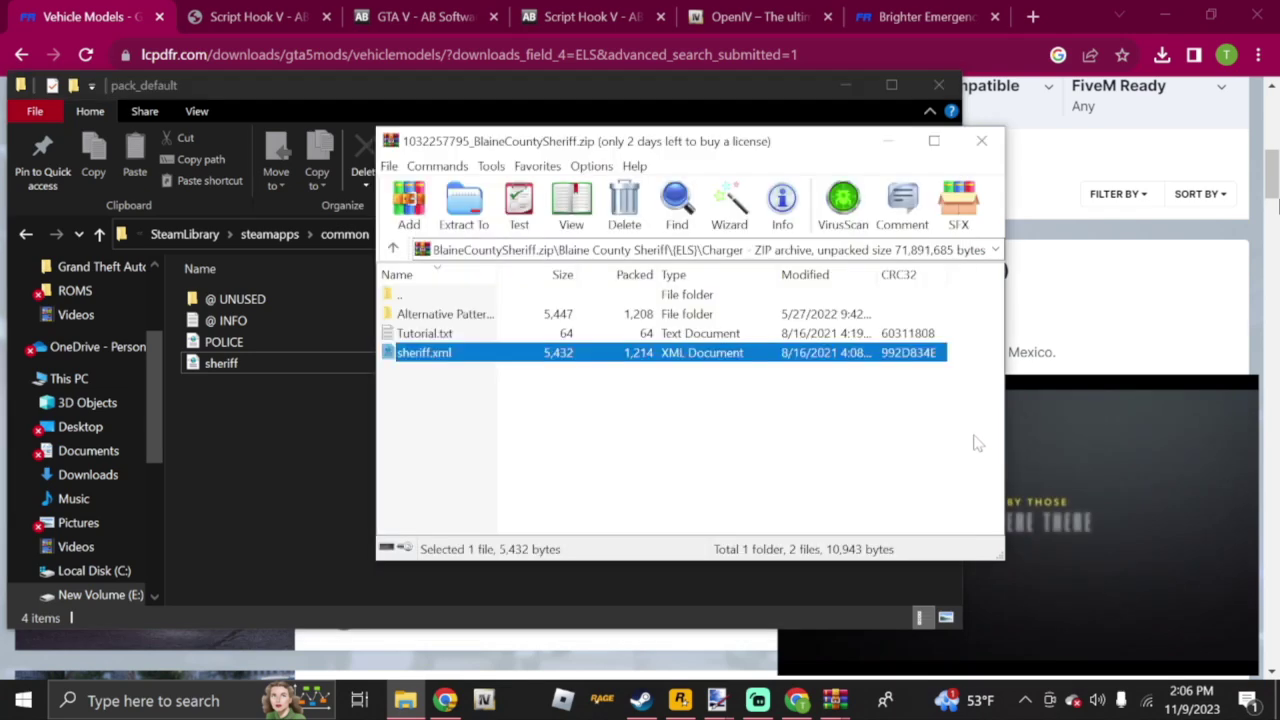
pyautogui.doubleClick(507, 298)
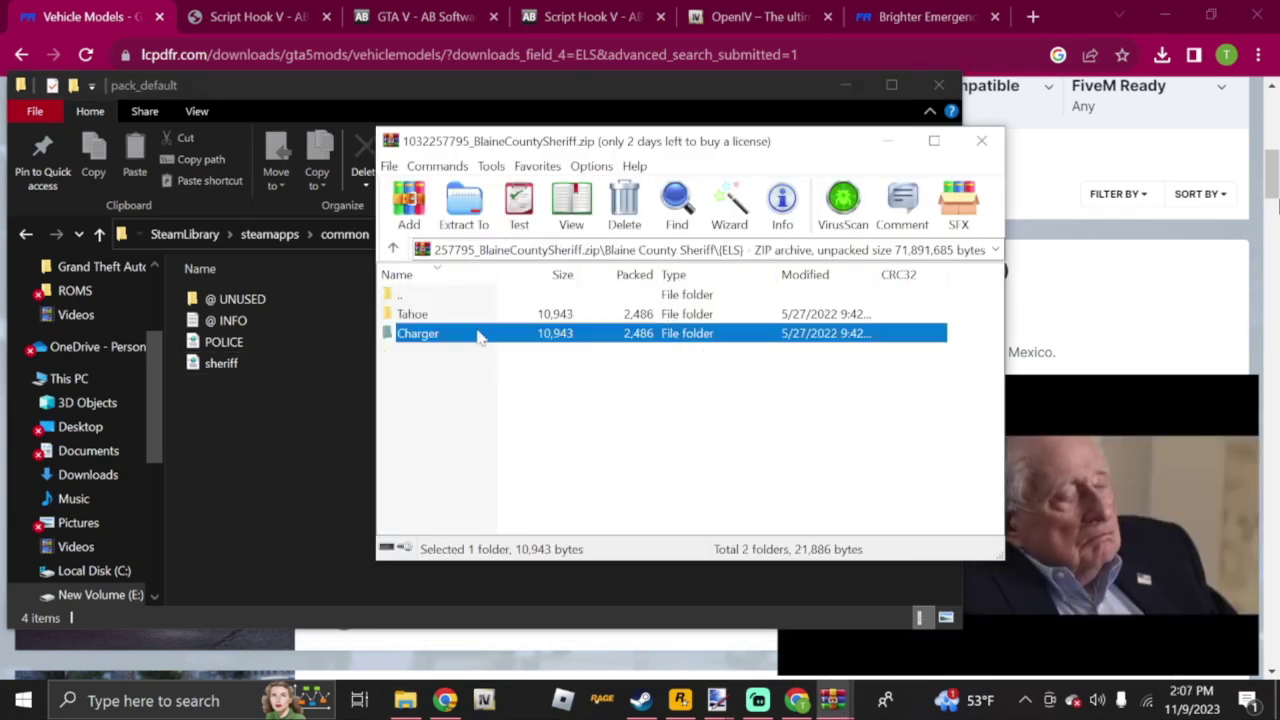
pyautogui.doubleClick(471, 315)
pyautogui.moveTo(467, 352); pyautogui.dragTo(263, 442)
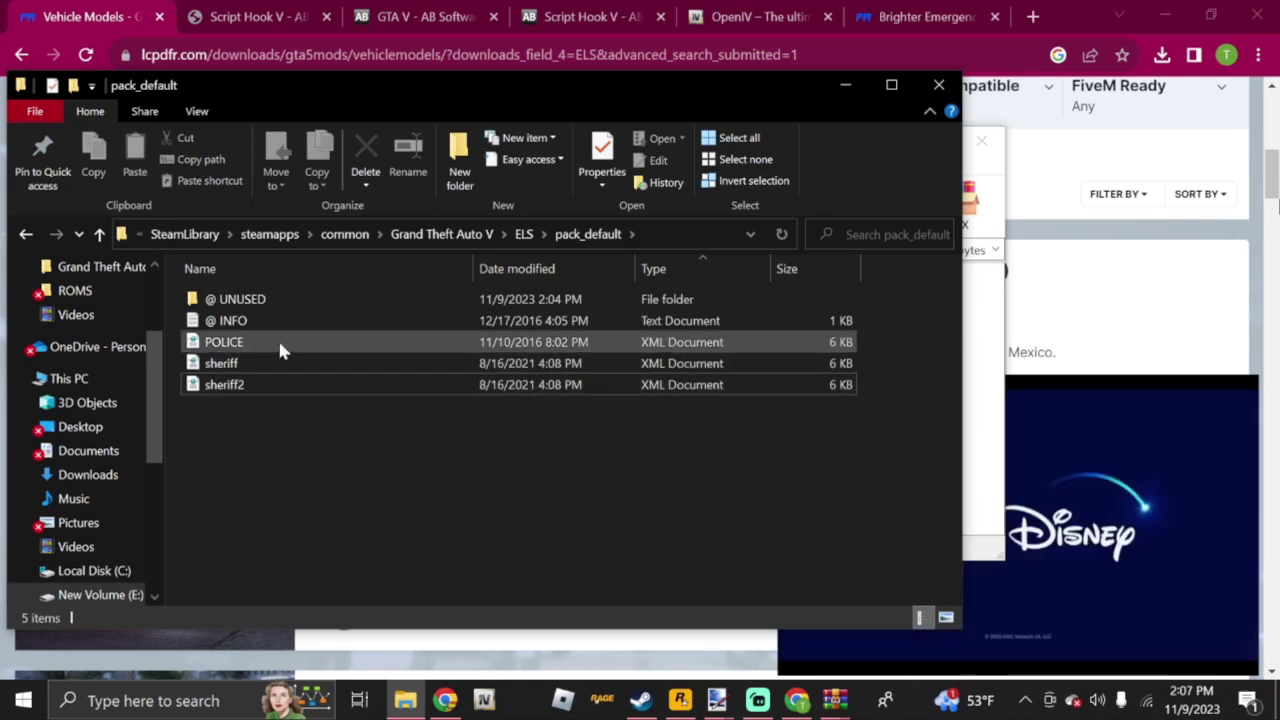